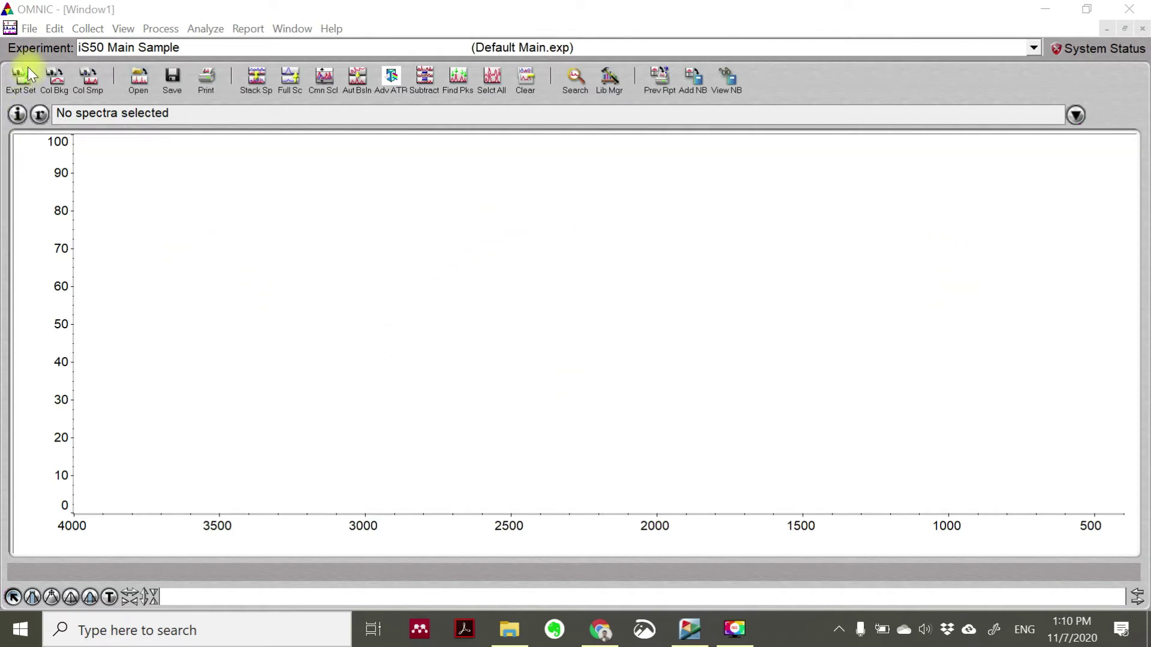
Step: Start opening a spectrum file and browse to Local Disk (D:)
click(27, 31)
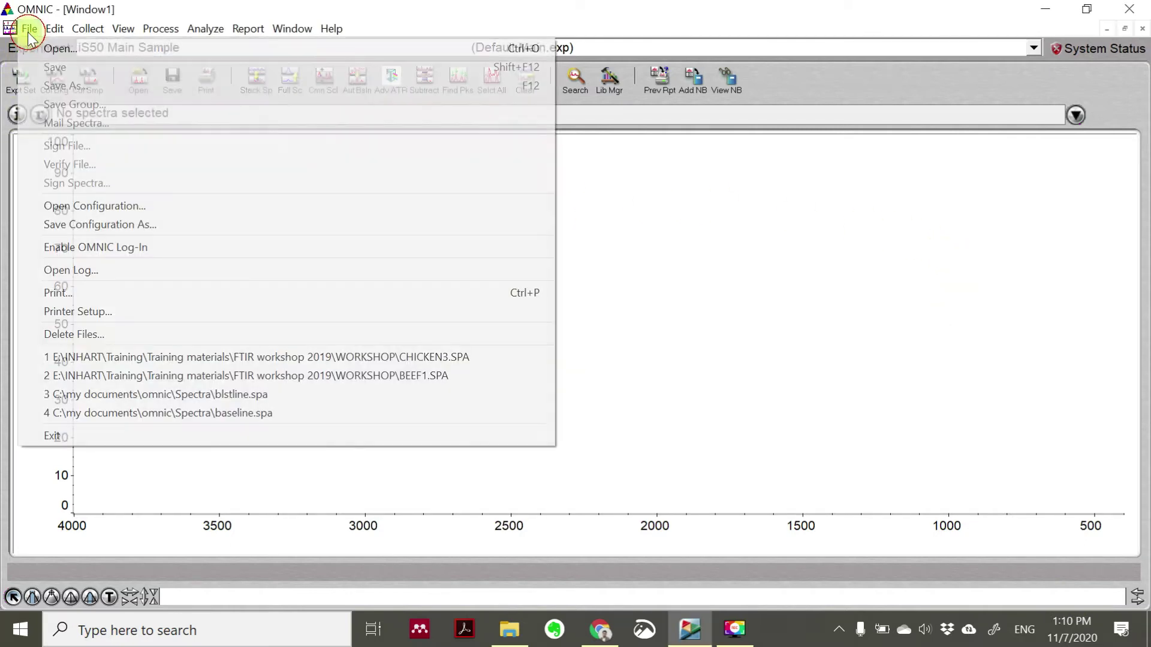
click(62, 49)
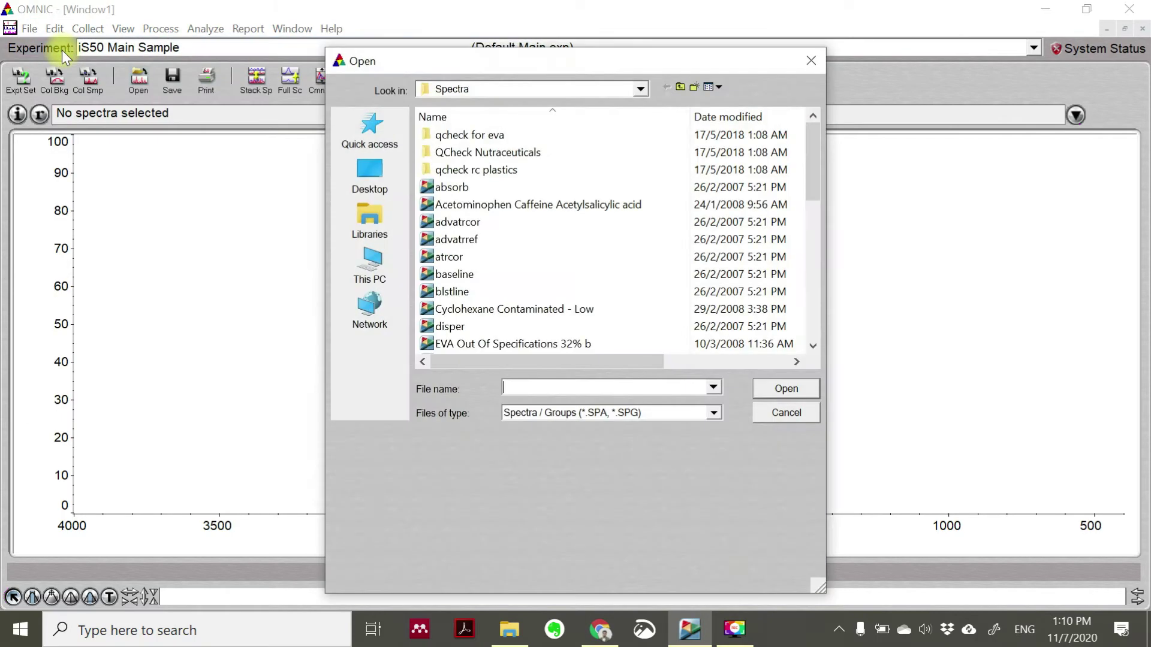
click(369, 269)
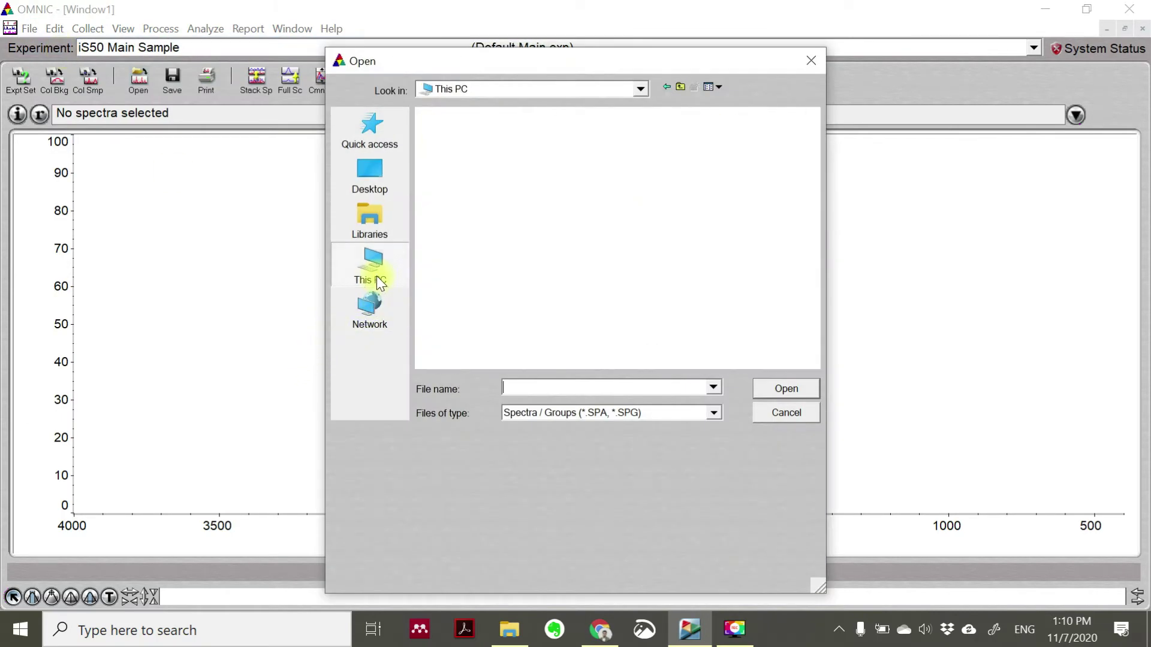
scroll(763, 222, down, 3)
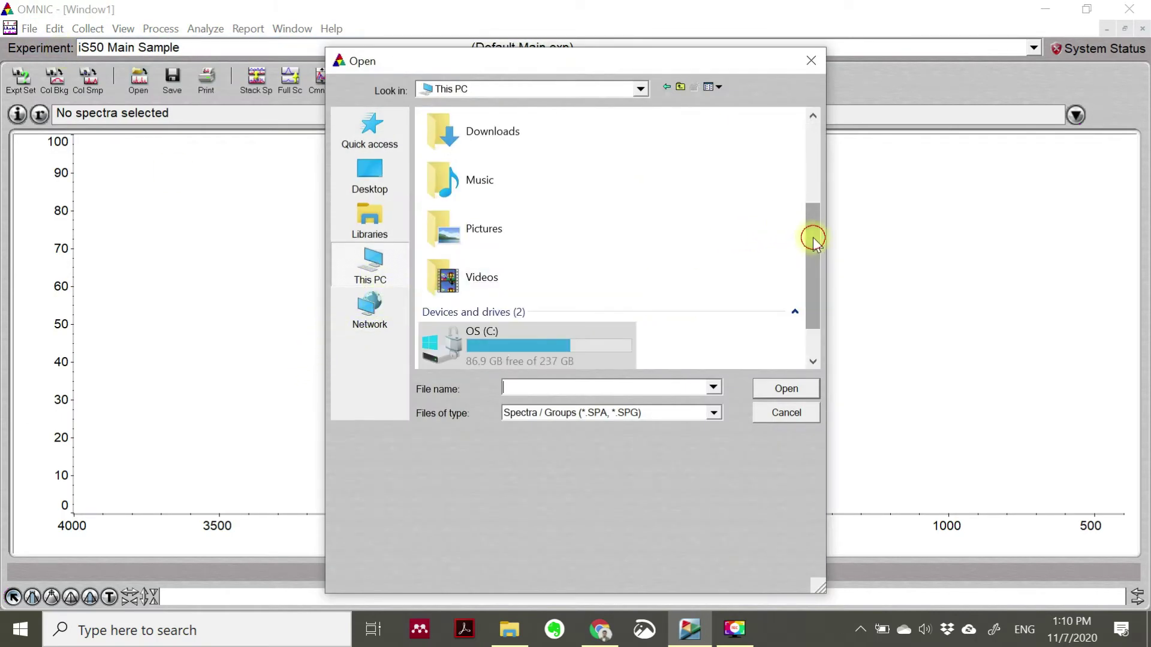
drag(812, 238, 818, 338)
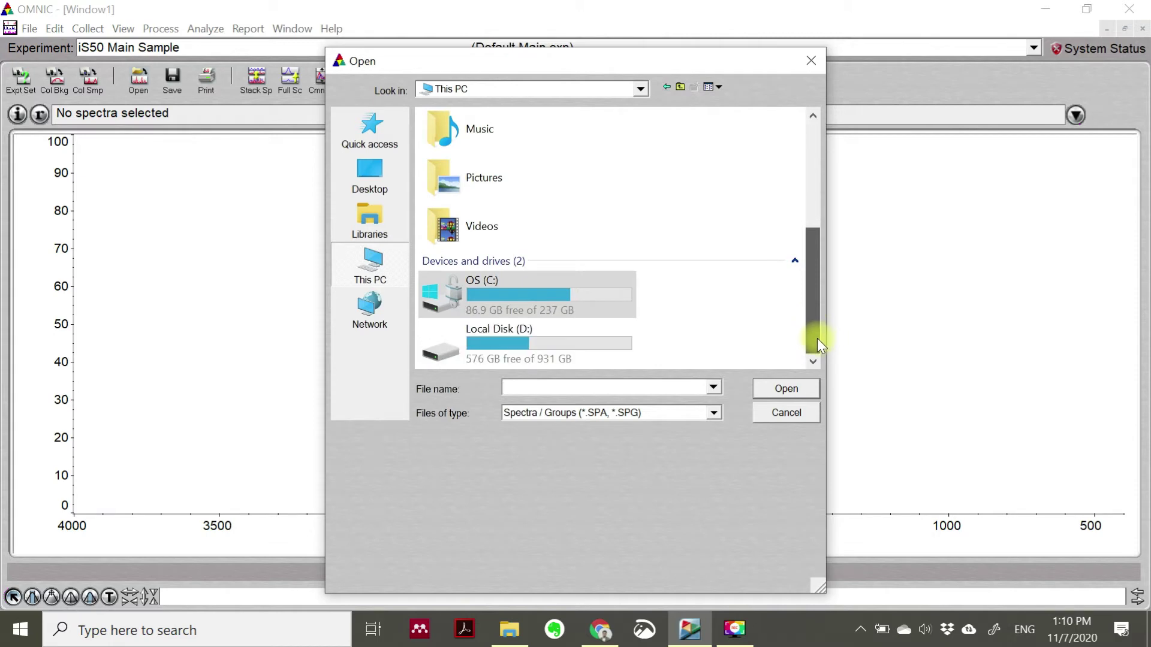
double_click(529, 355)
Step: Go into the INHART folder and its Training subfolder
key(i)
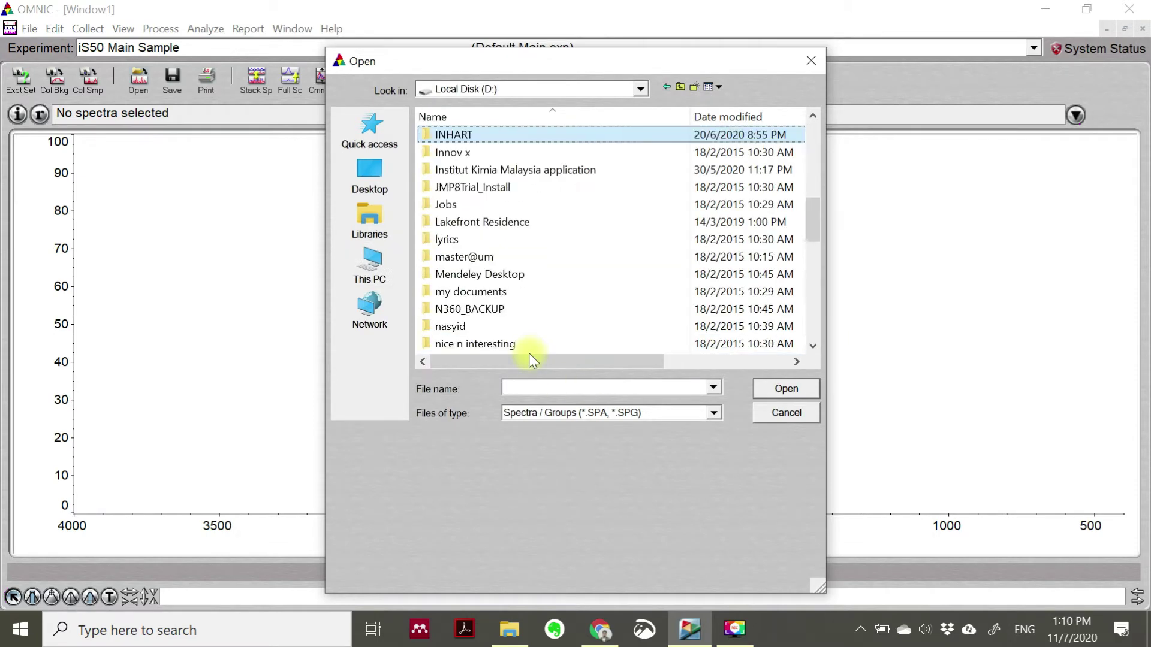
key(Return)
key(t)
key(Down)
key(Down)
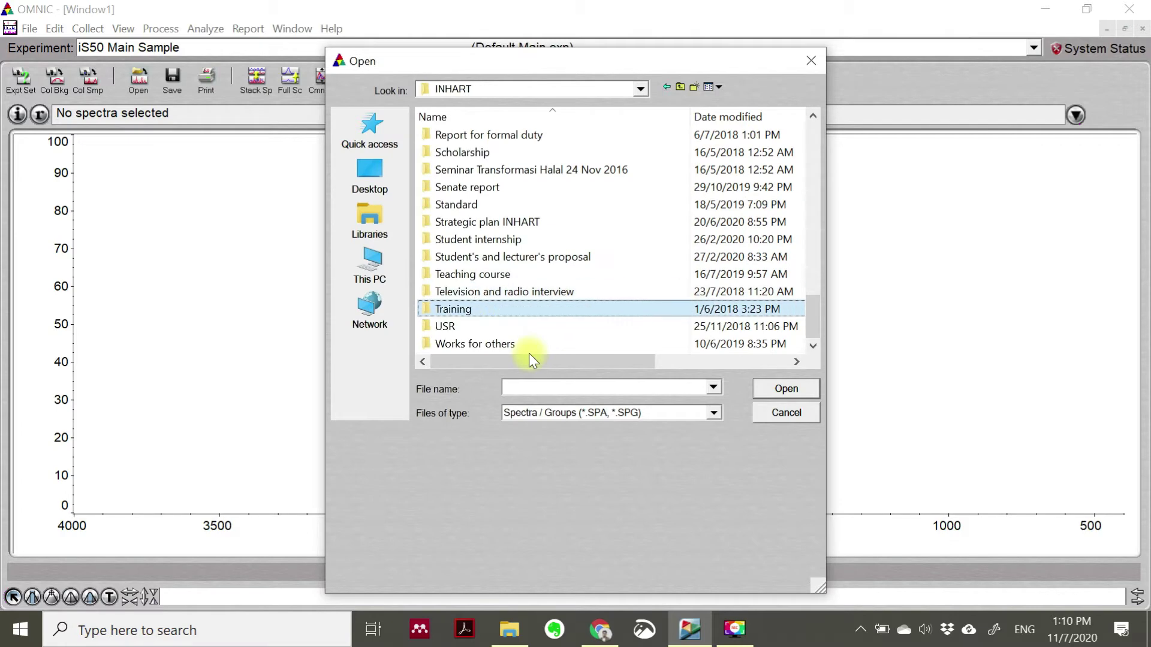
key(Return)
Step: Browse through Training materials and FTIR workshop 2019 to the Workshop 2.0 - 180919 folder
double_click(487, 137)
key(f)
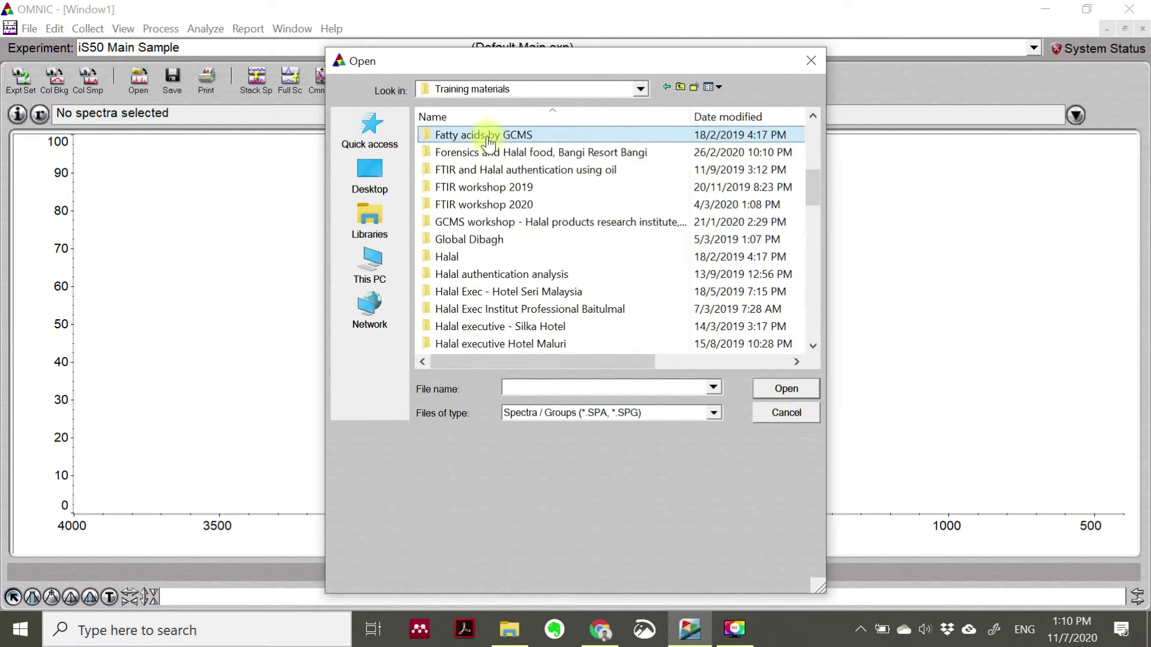
key(Down)
key(Down)
key(Down)
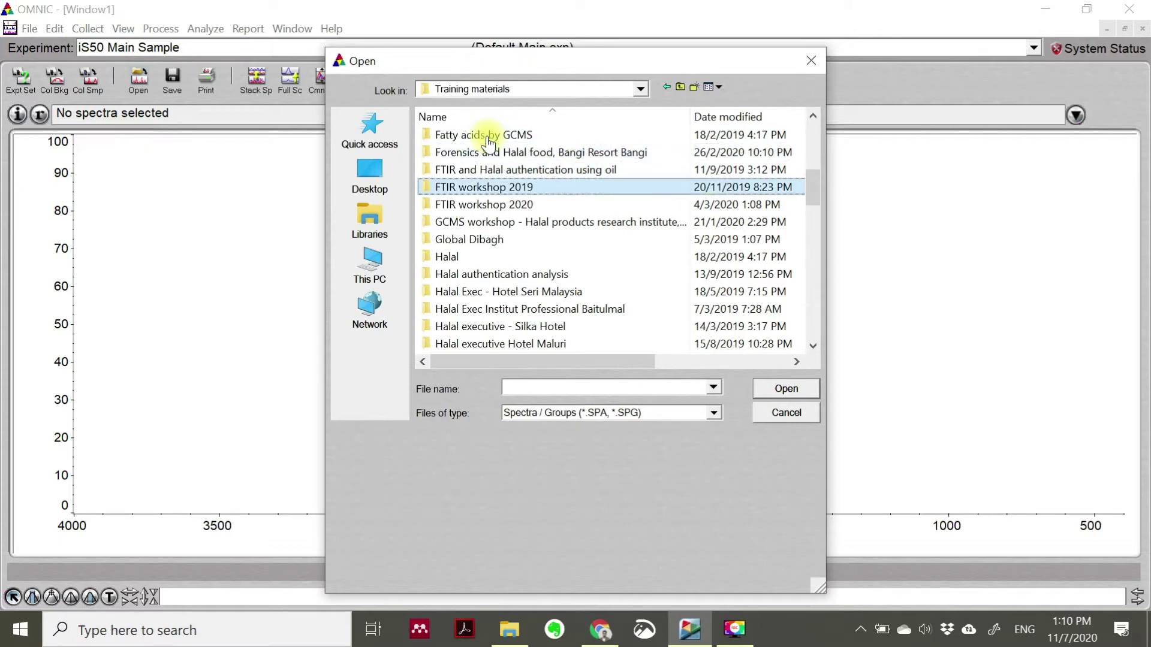
key(Return)
double_click(488, 155)
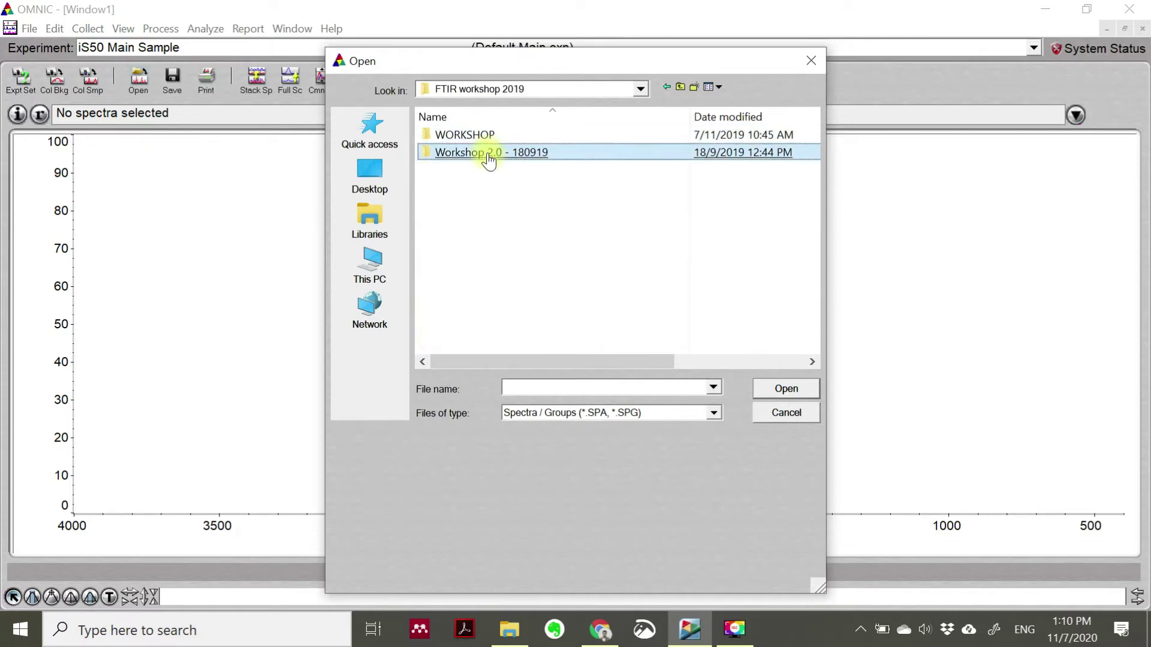
Step: Open the beef 2 spectrum from the workshop folder
click(487, 153)
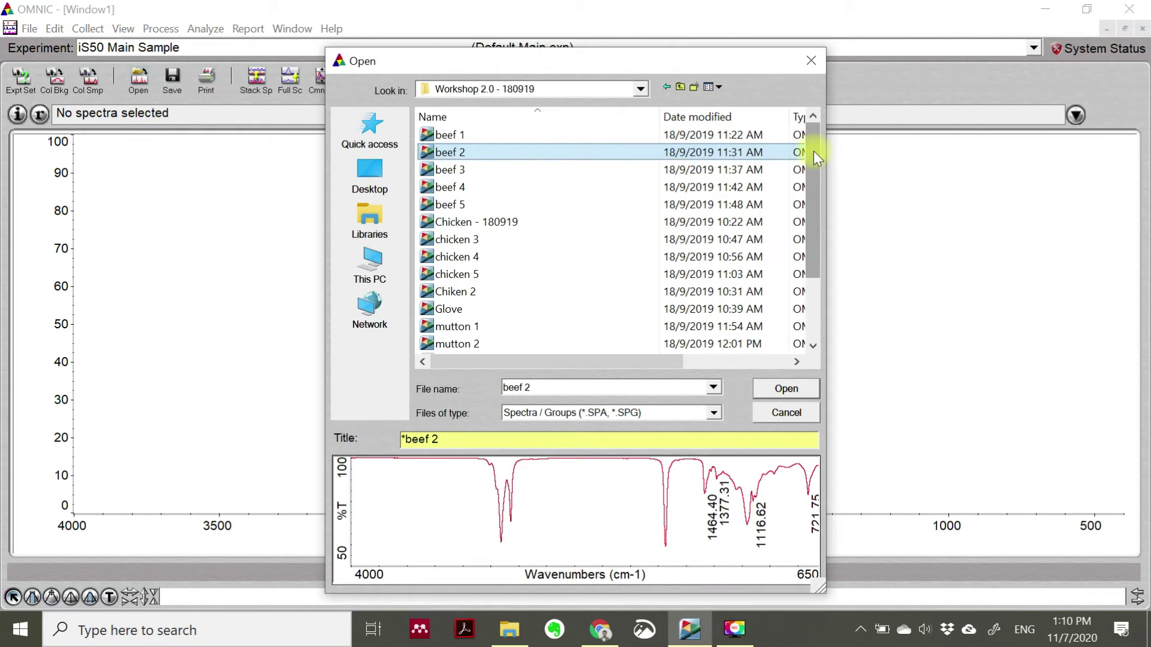
click(457, 154)
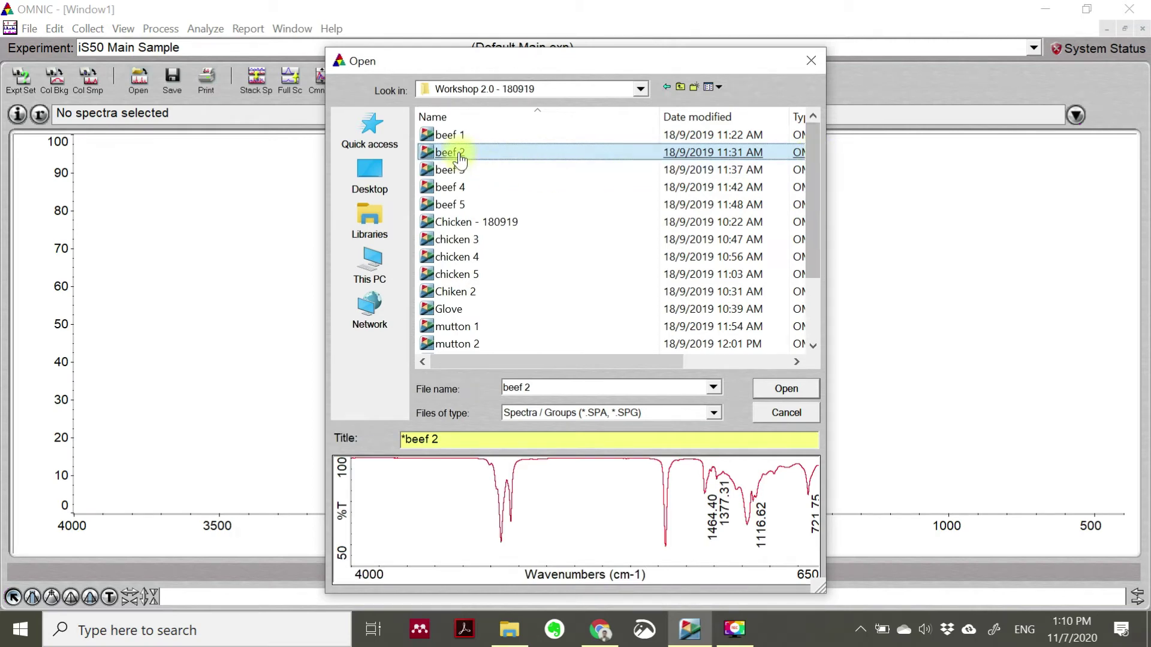
double_click(458, 154)
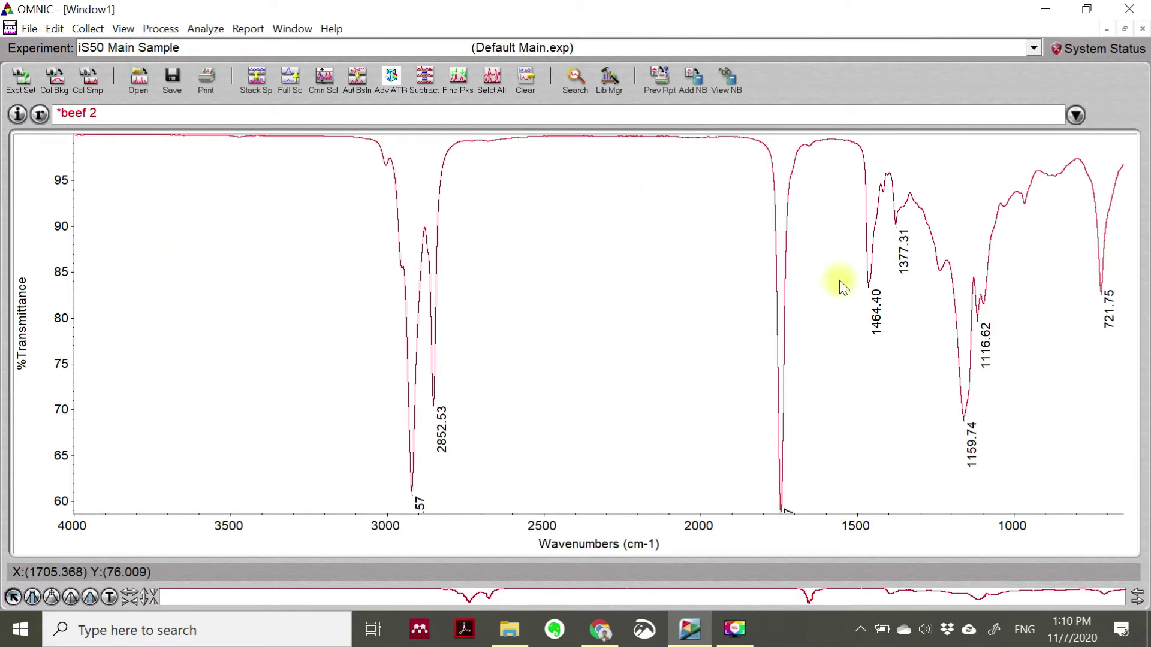
Step: Apply Advanced ATR Correction to the beef 2 spectrum using the Diamond crystal and the preset angle, bounces and refractive index
click(157, 32)
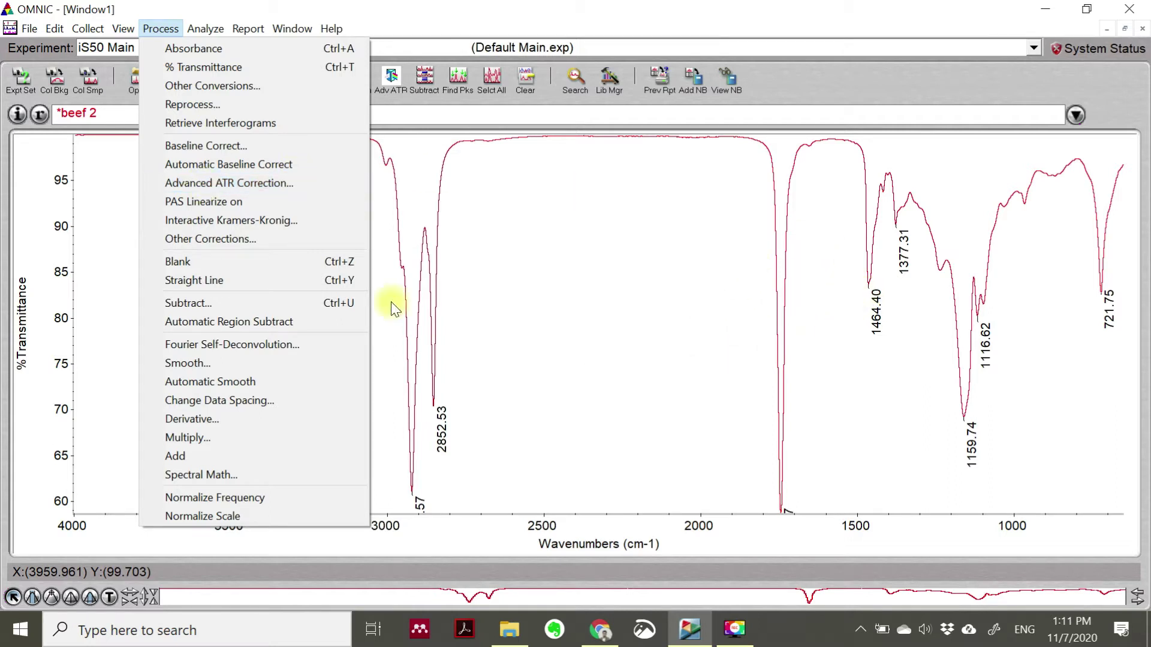
click(230, 183)
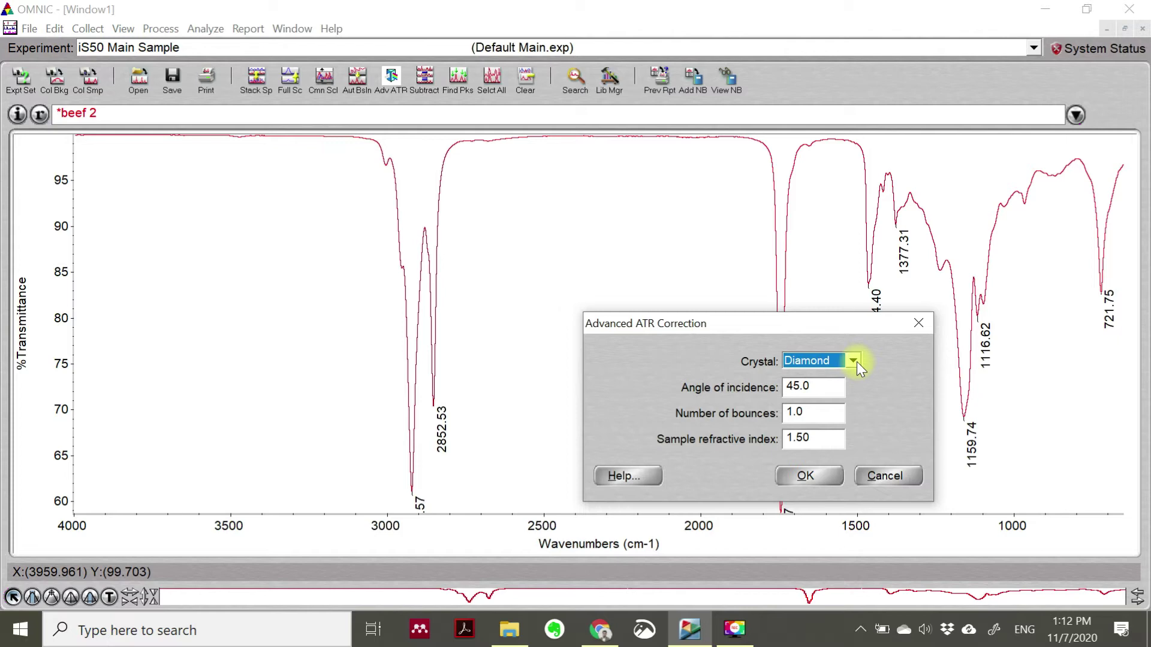
click(853, 361)
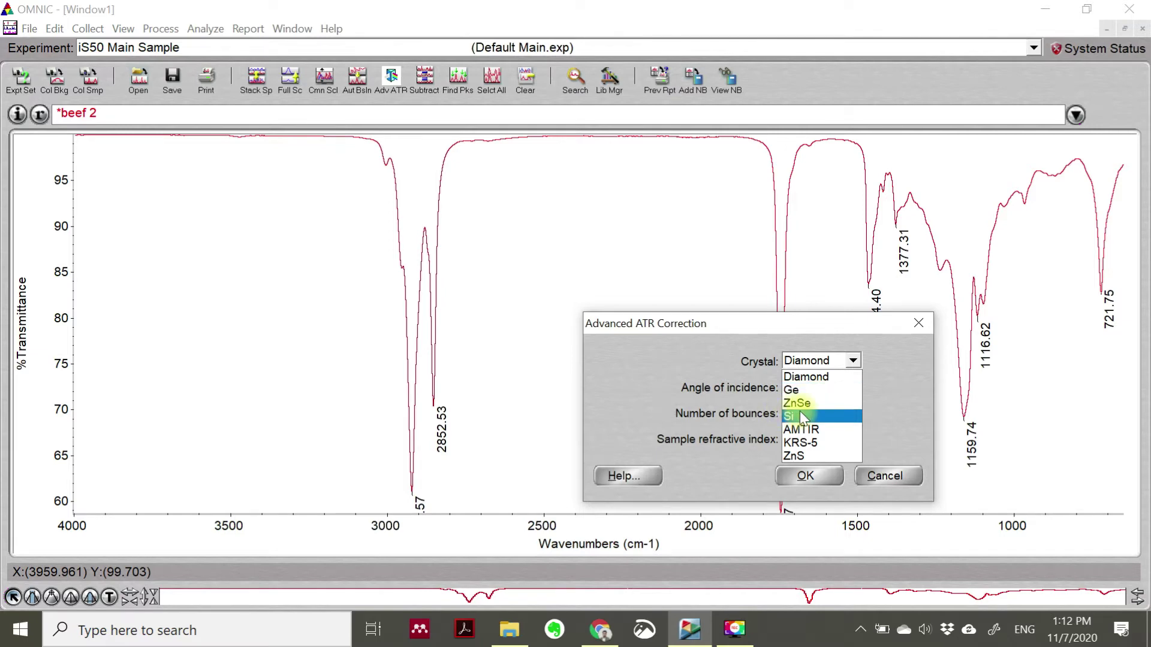
click(813, 381)
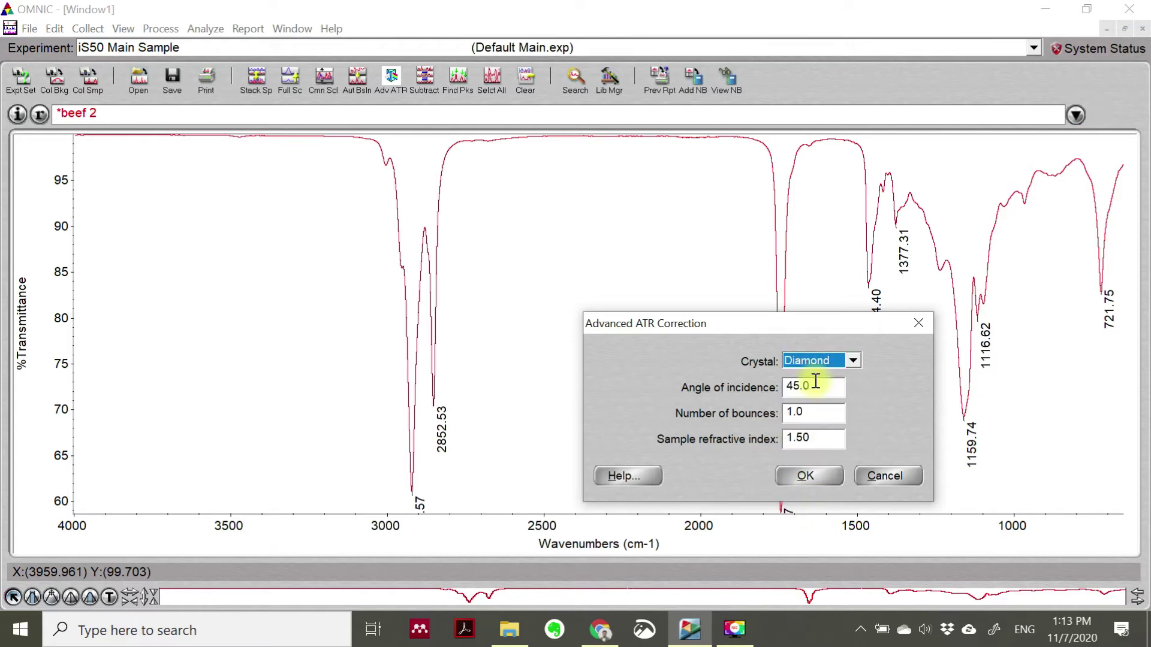
click(811, 480)
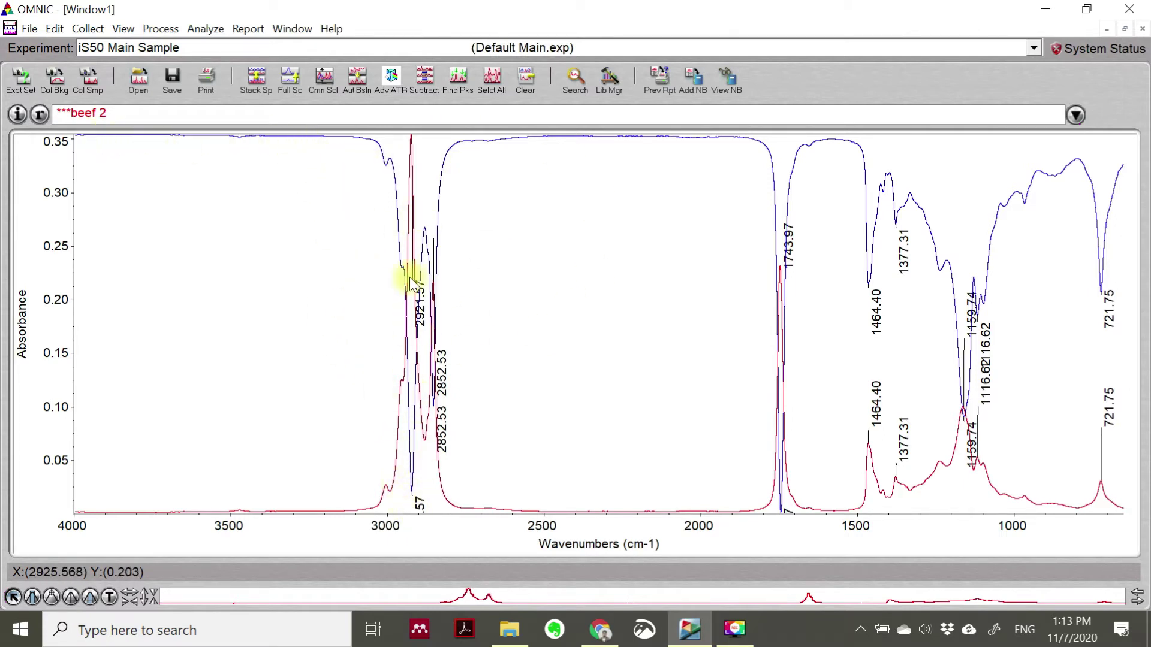
Step: Apply Automatic Baseline Correct to the ATR-corrected beef 2 absorbance spectrum
click(119, 33)
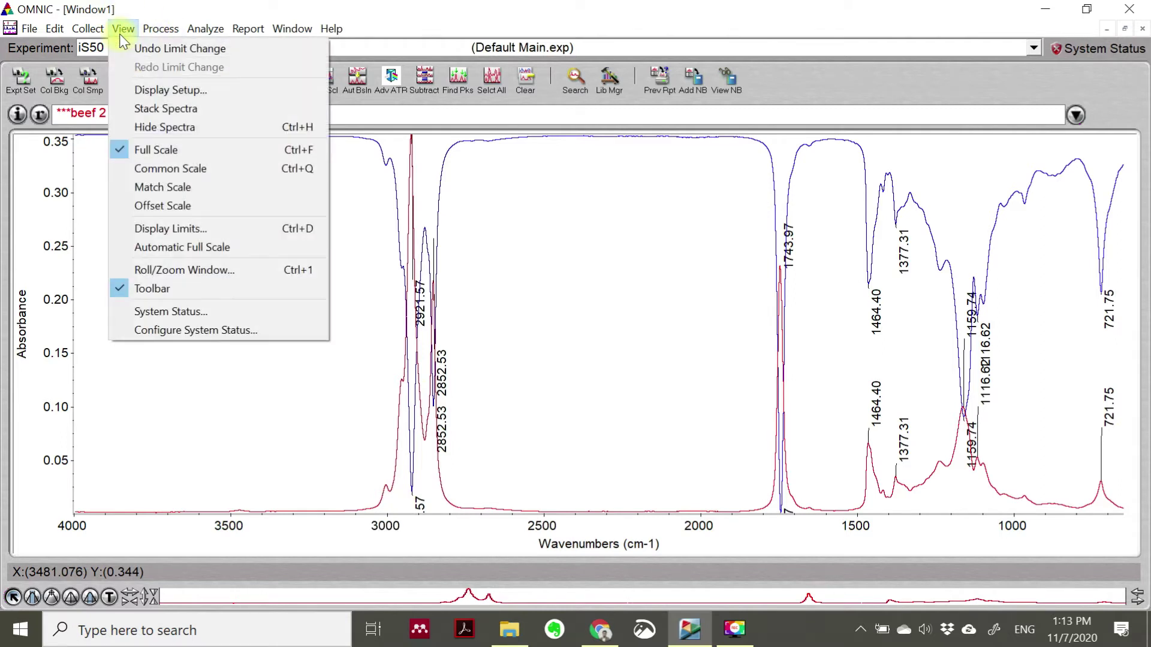
mouse_move(167, 36)
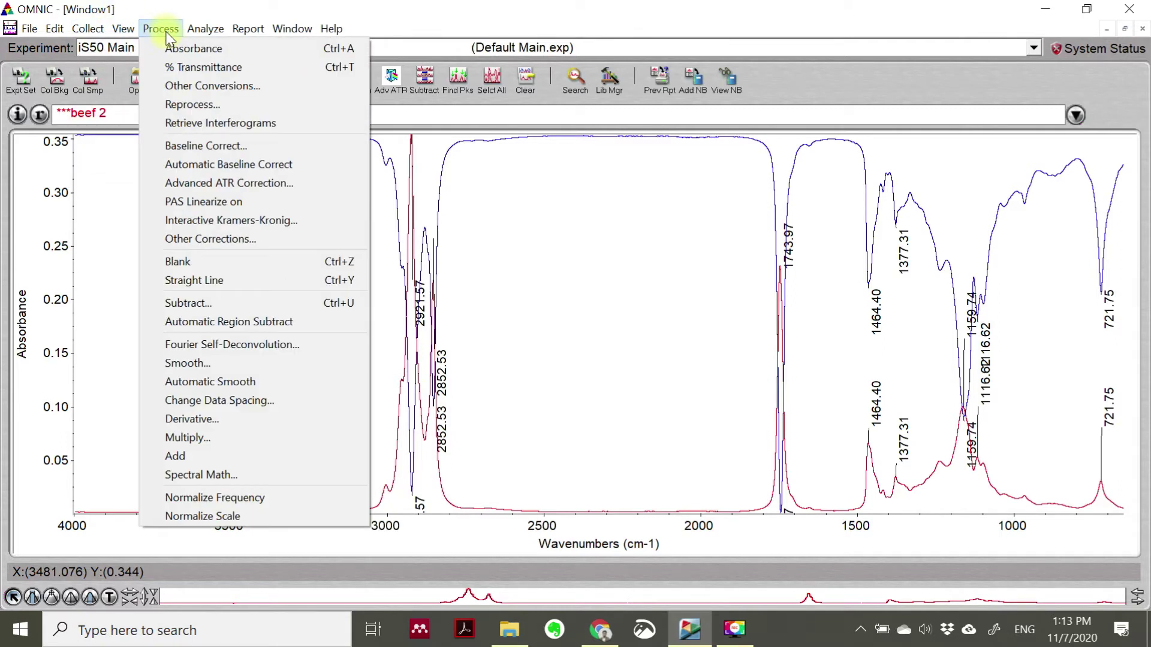
click(433, 181)
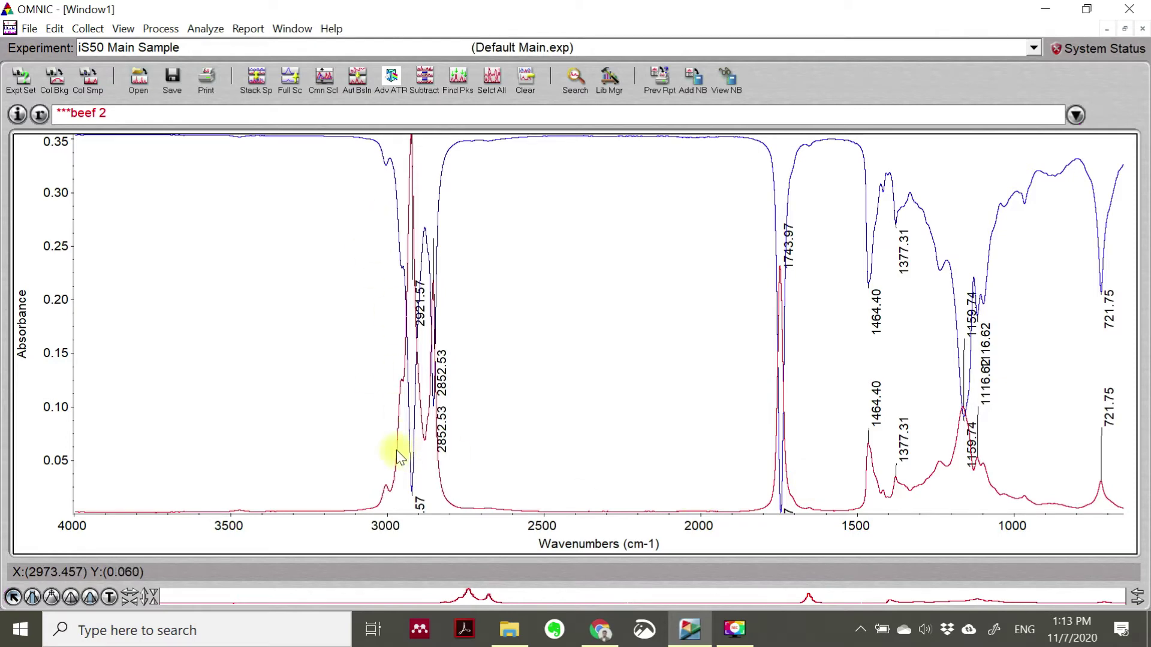
click(157, 28)
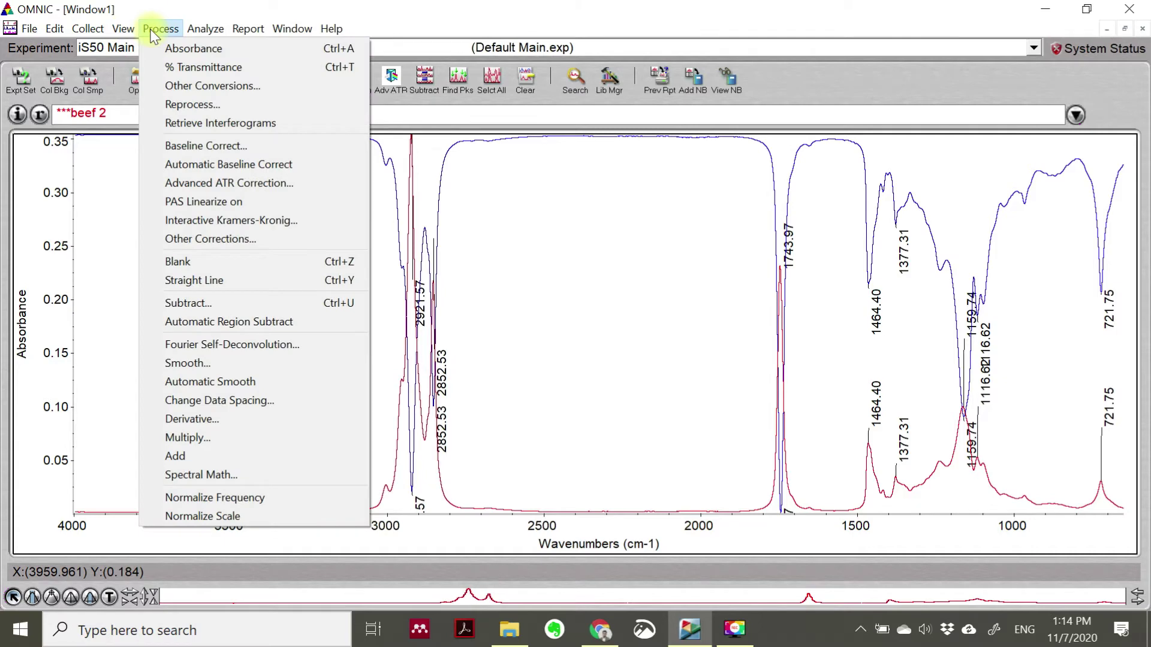
click(191, 170)
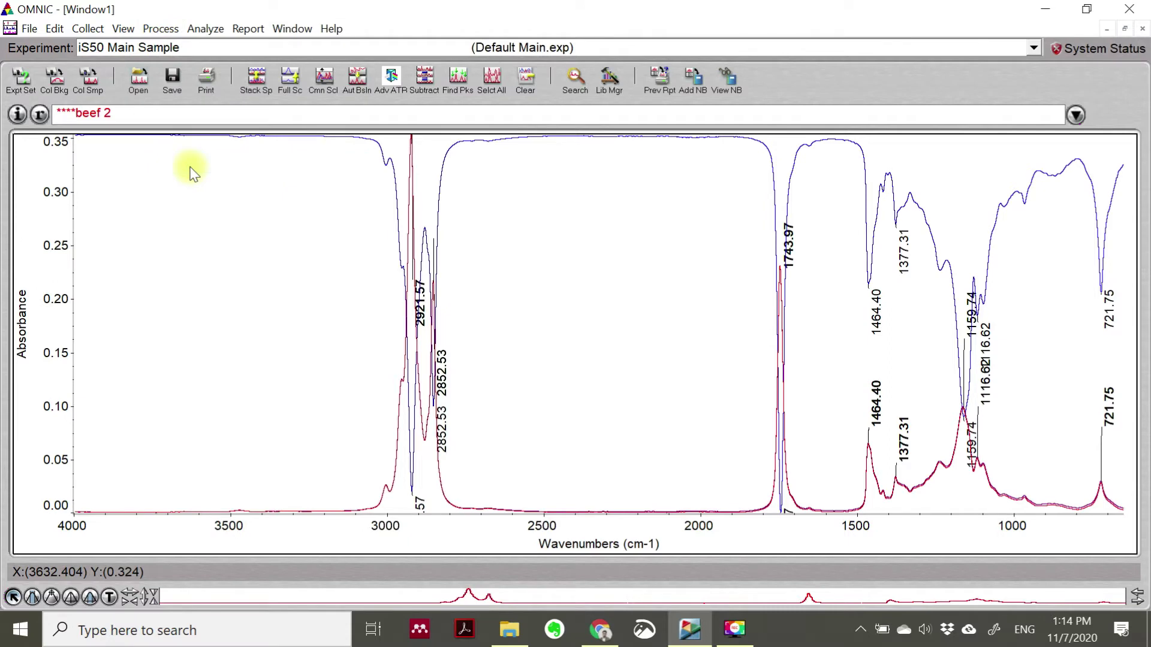
Step: Apply Automatic Smooth to the baseline-corrected spectrum and convert the result to % Transmittance
click(124, 29)
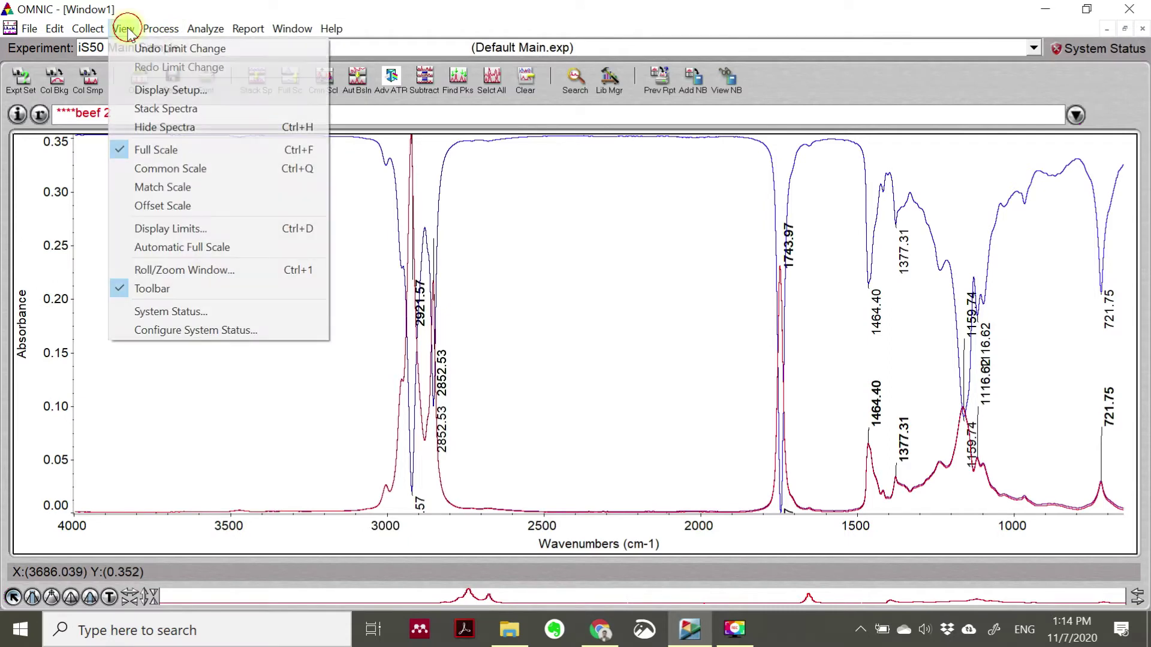
mouse_move(150, 35)
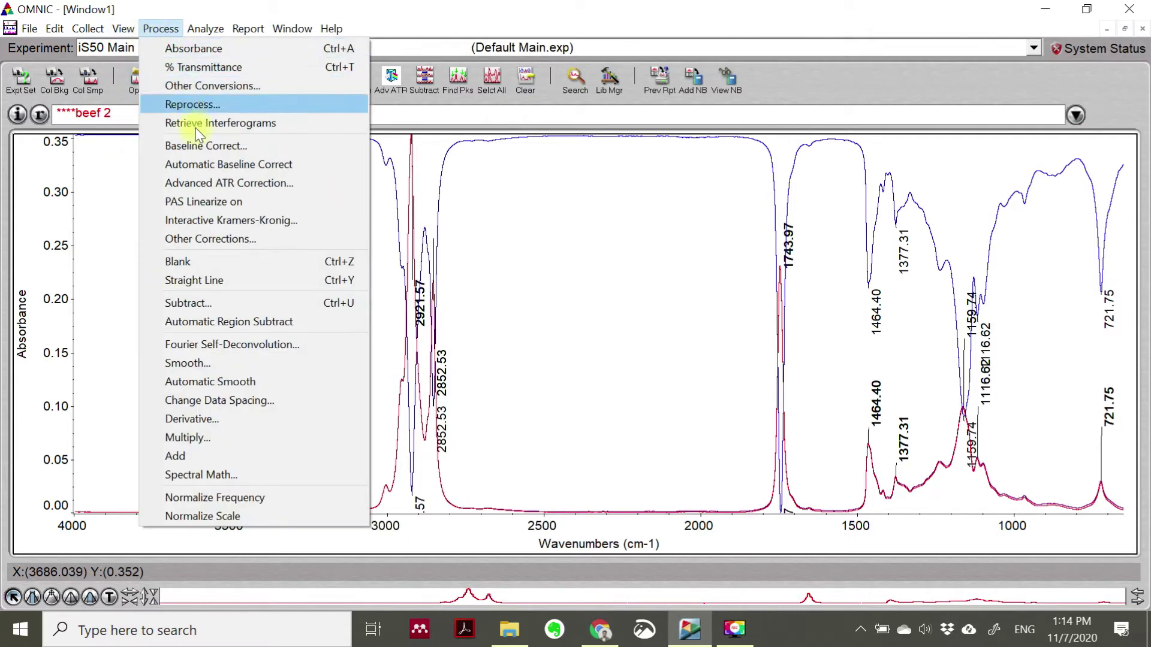
click(210, 383)
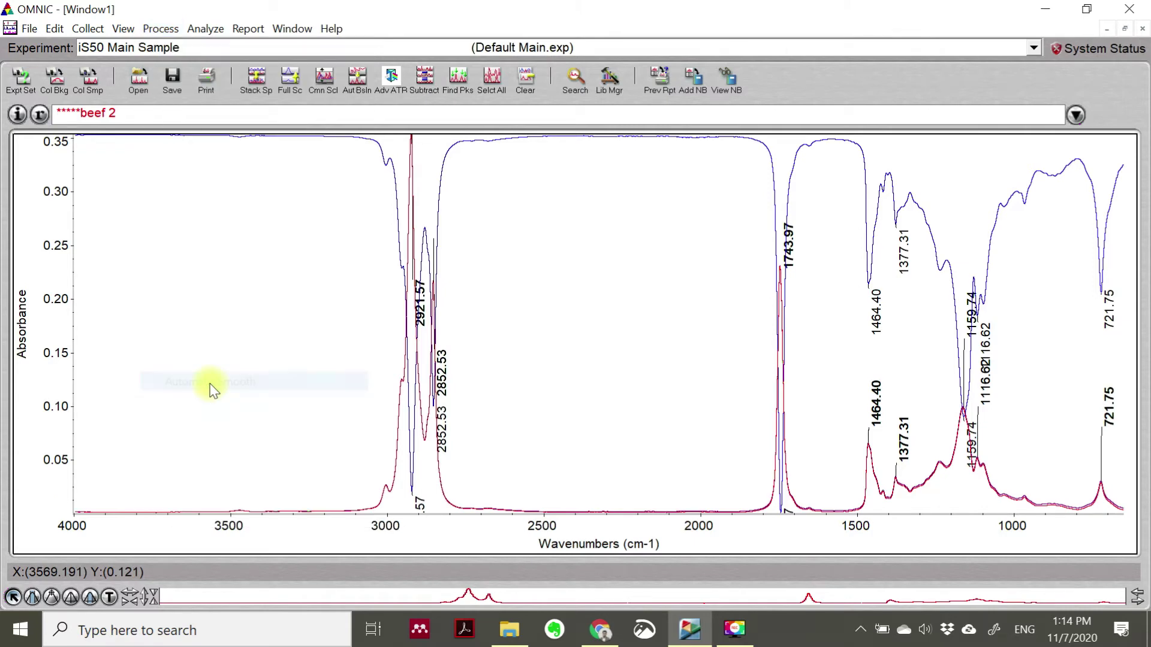
click(159, 30)
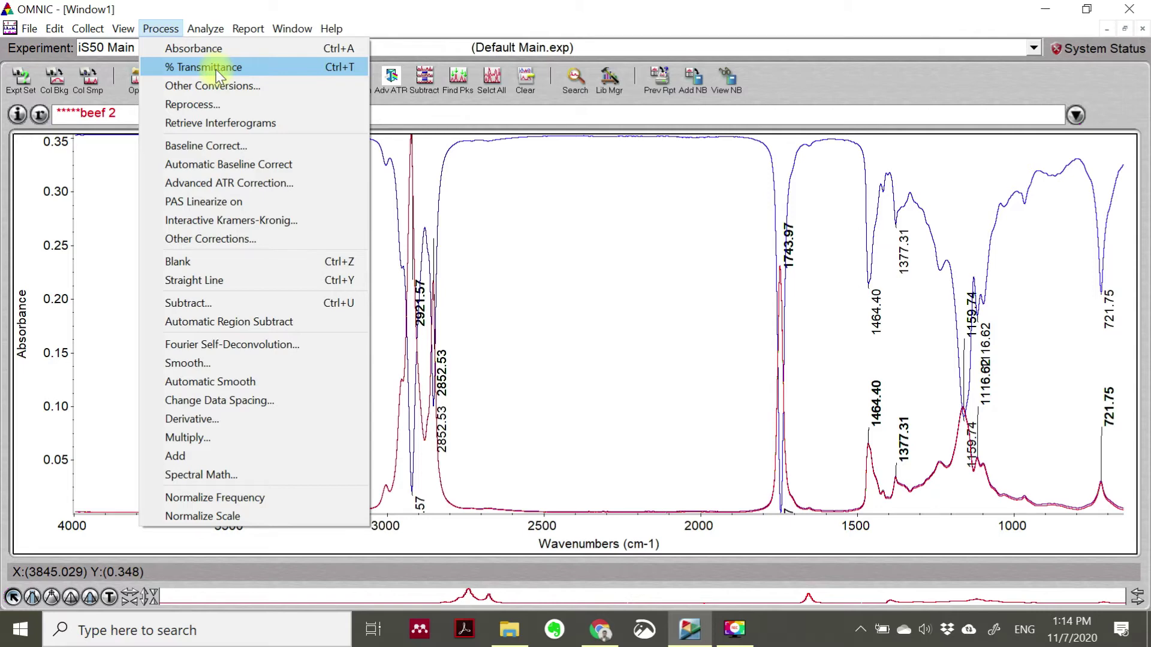
click(216, 69)
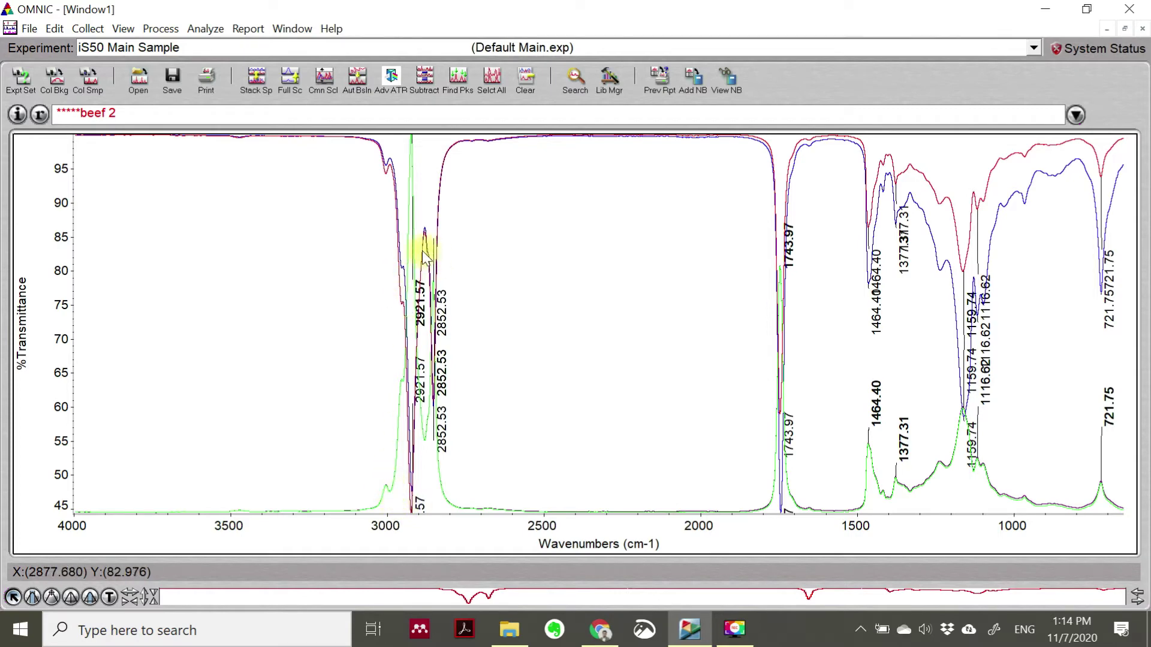
Step: Select the original, unprocessed beef 2 transmittance spectrum and cut it from the window
click(923, 213)
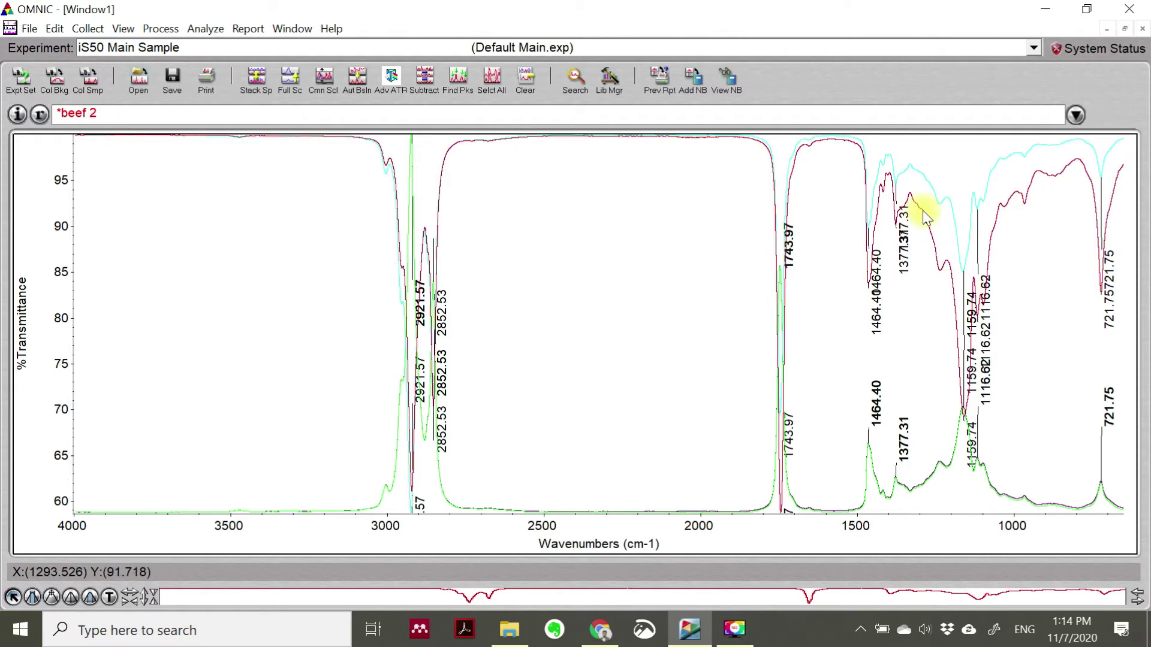
click(54, 28)
click(74, 70)
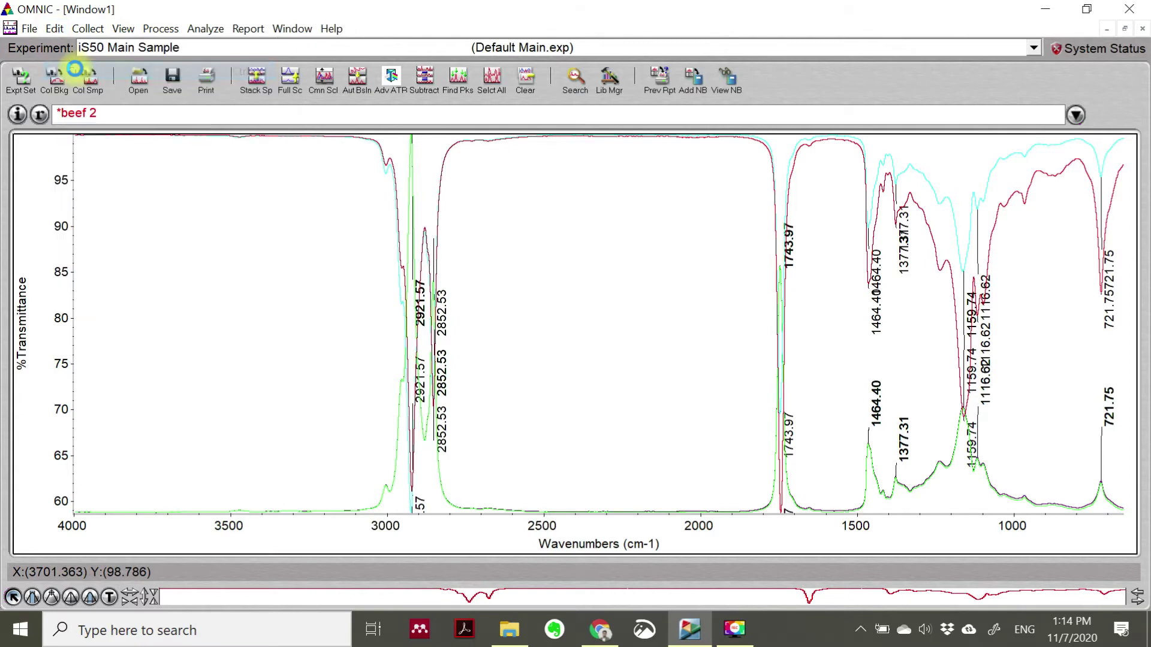
Step: Cut the two overlapping intermediate absorbance spectra of beef 2 from the window, one at a time
click(788, 476)
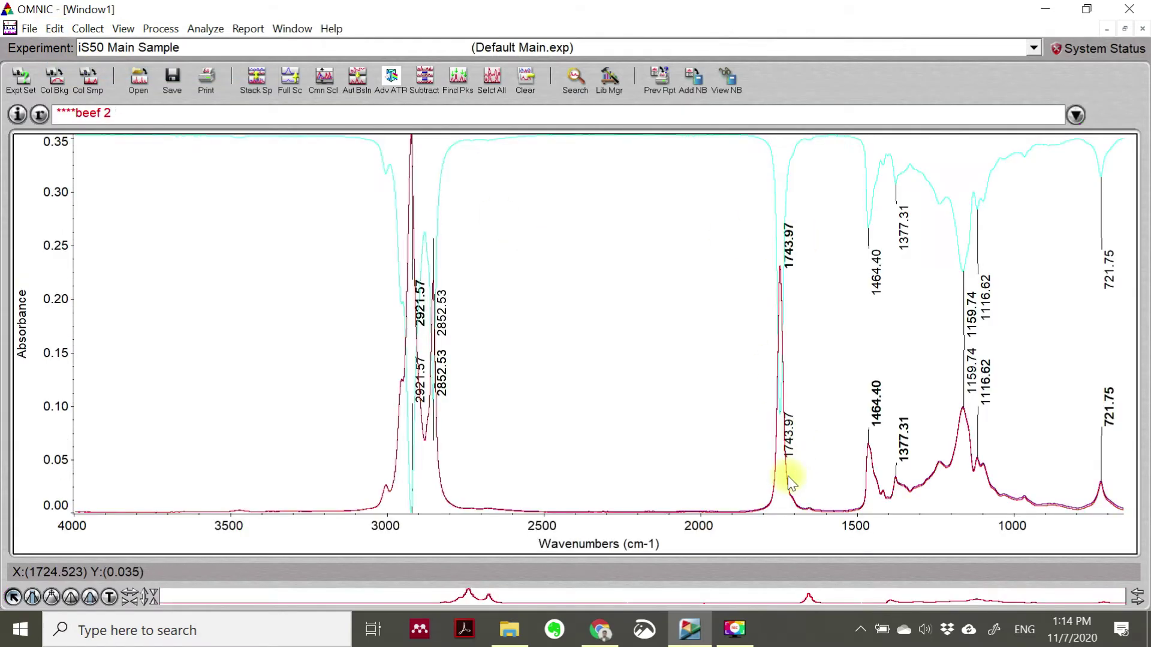
click(62, 27)
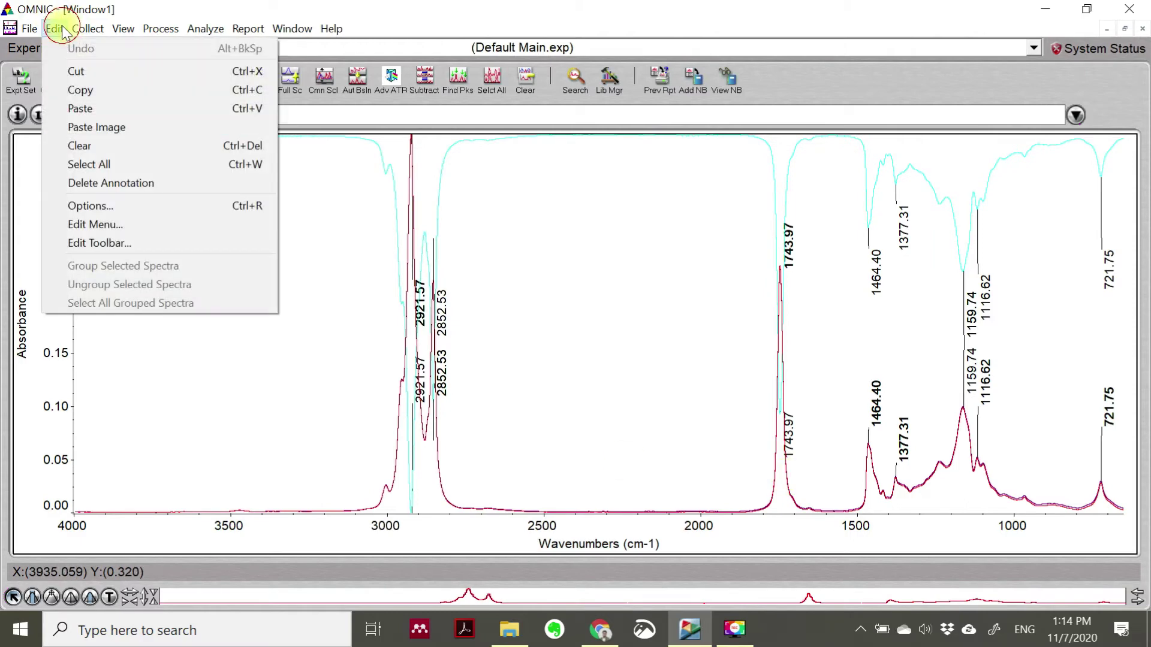
click(81, 70)
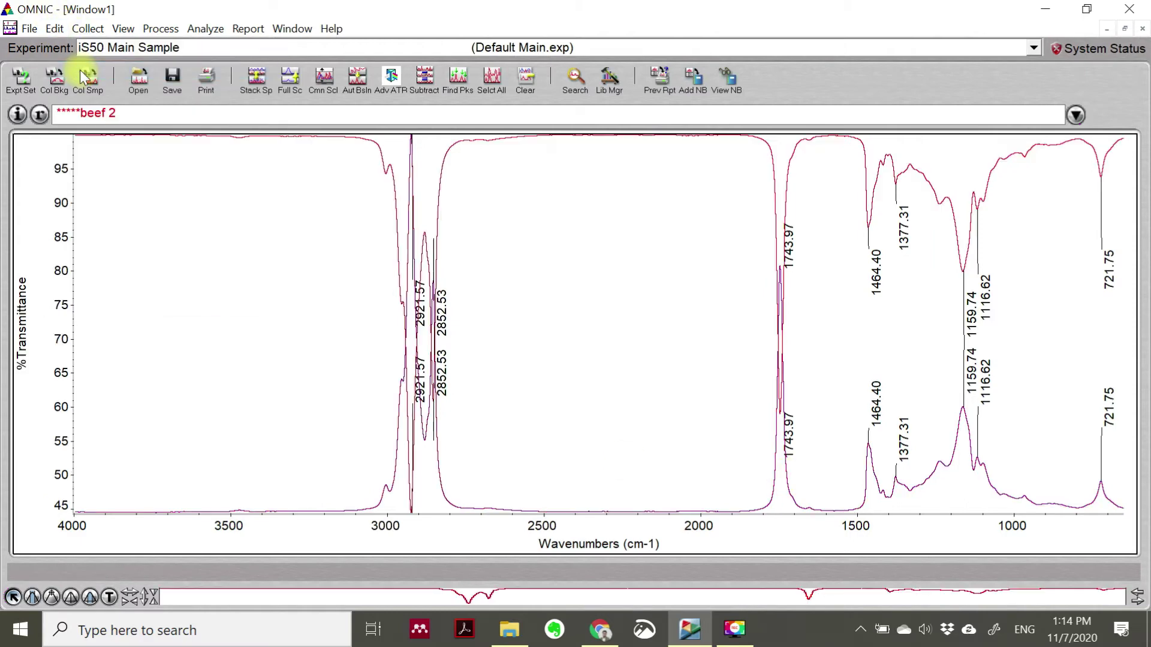
click(379, 497)
click(55, 28)
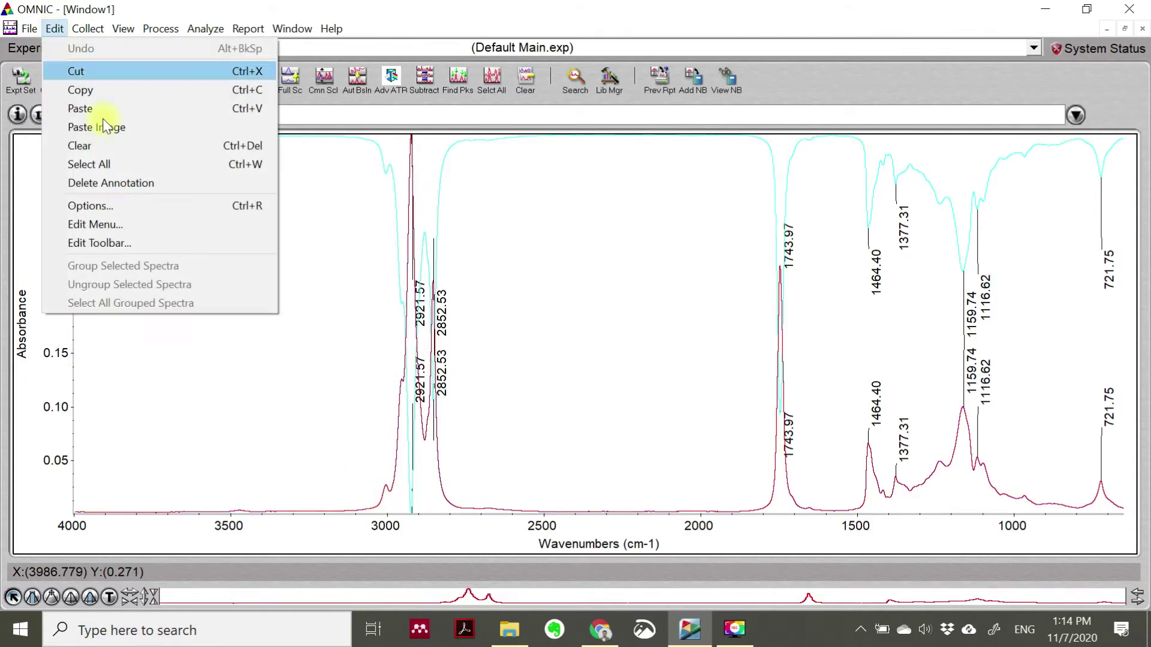
click(114, 75)
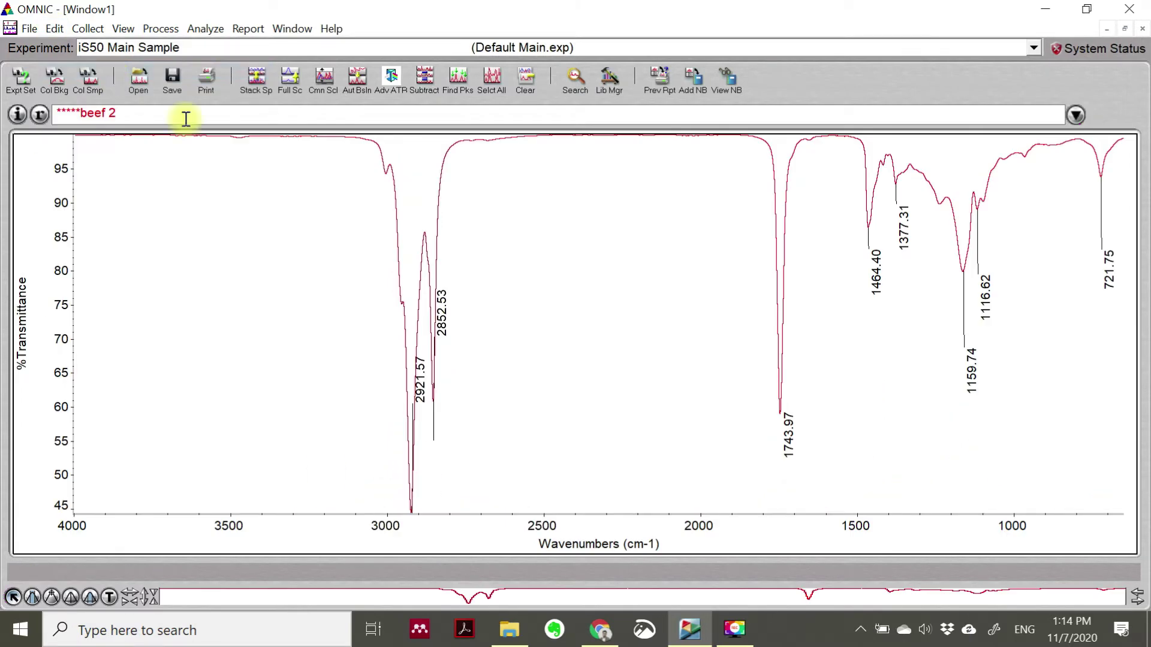
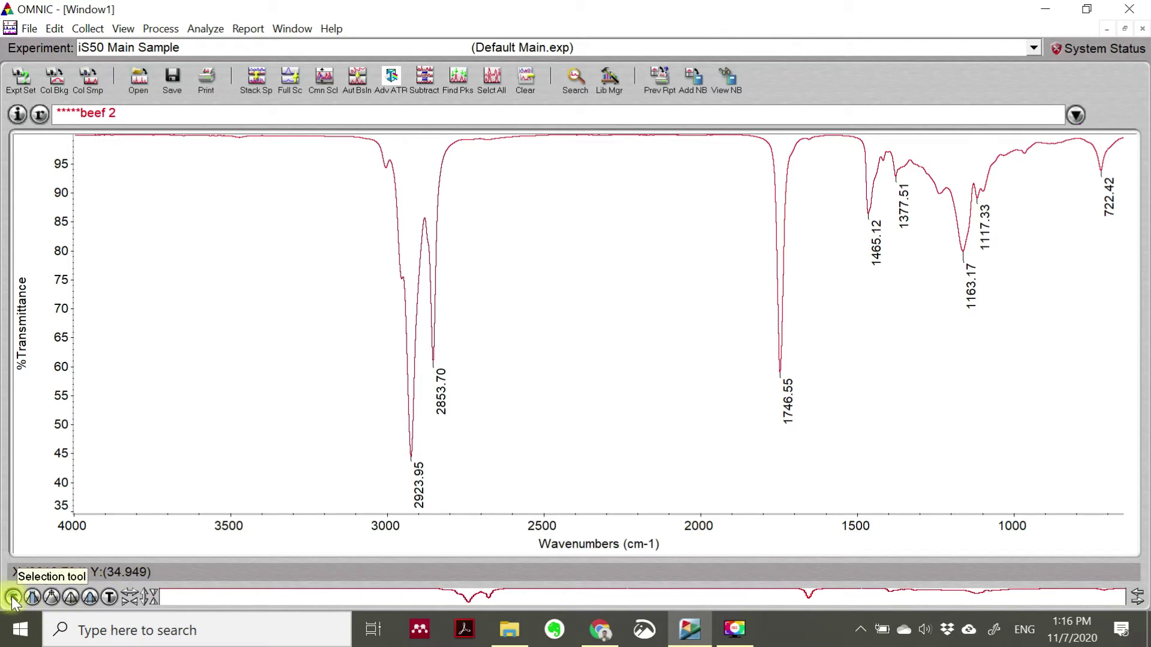
Step: Annotate the unlabelled peaks near 3004, 2952, 1416, 1238, 964 and 1654 cm-1 with their wavenumbers using the Annotation tool
click(109, 595)
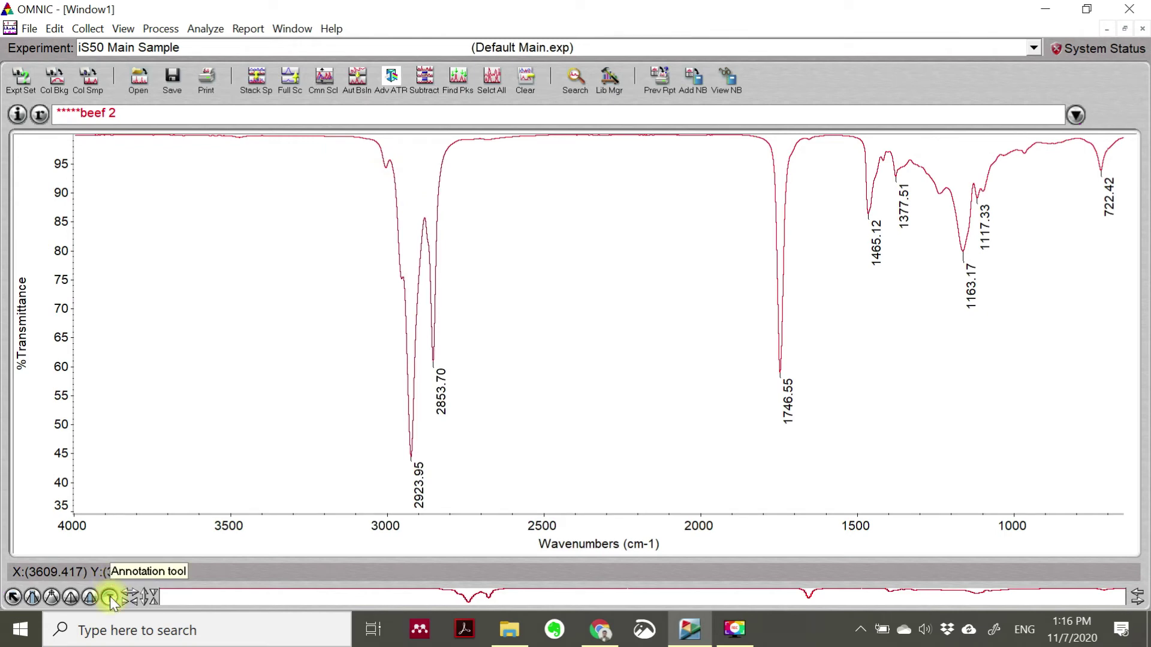
click(386, 169)
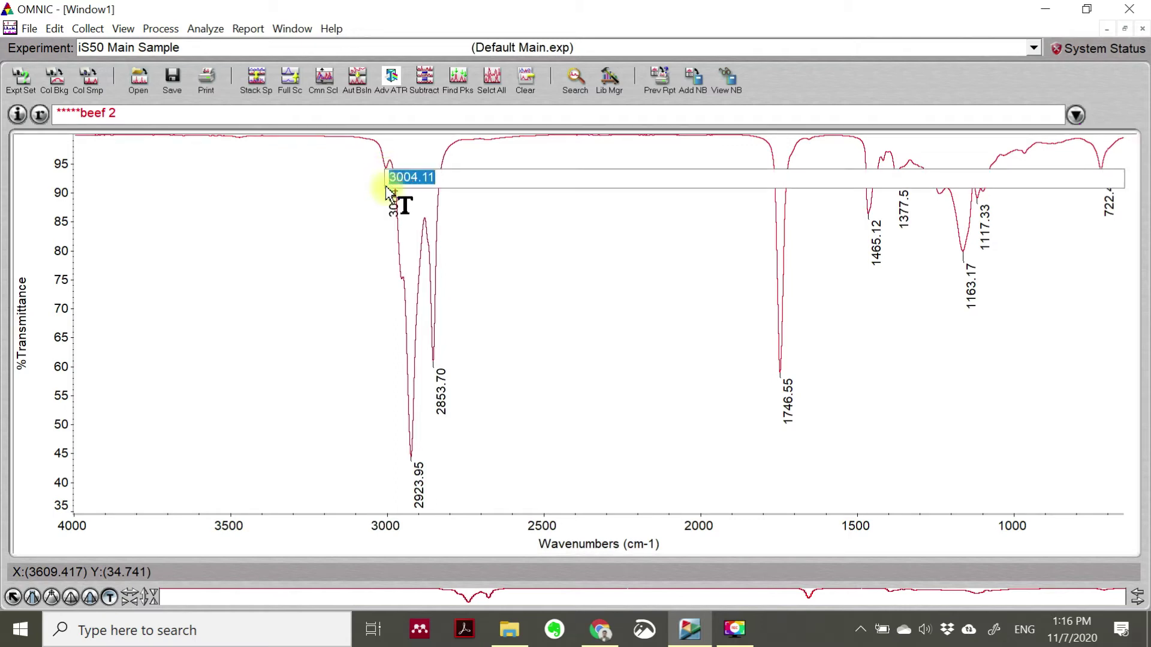
click(401, 279)
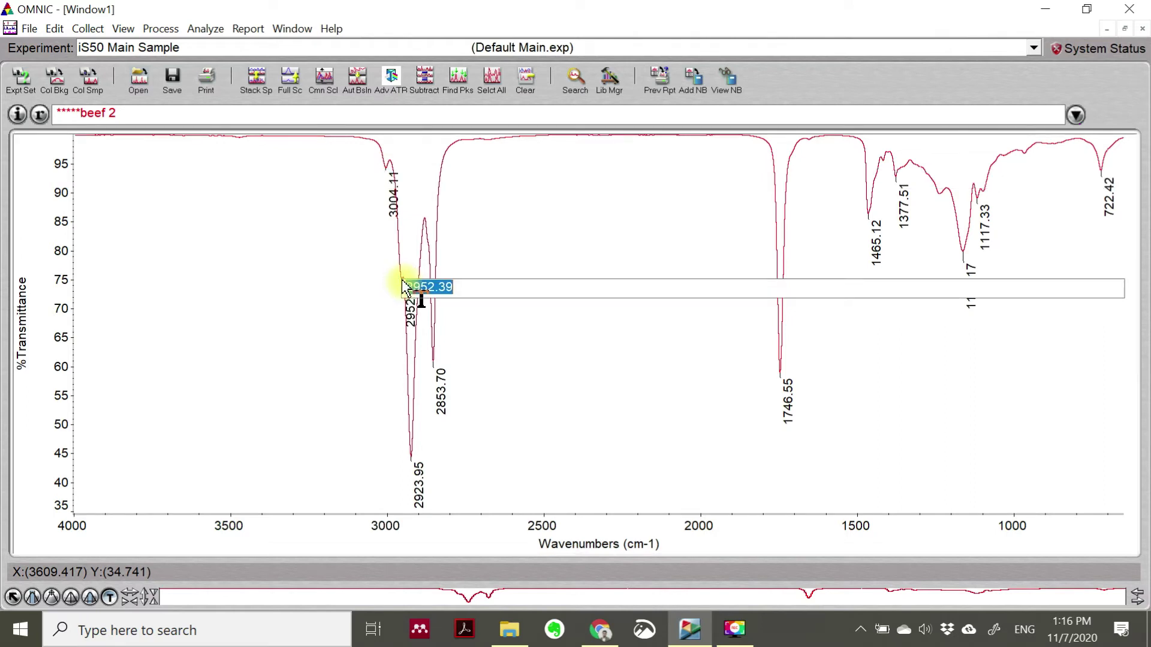
click(887, 165)
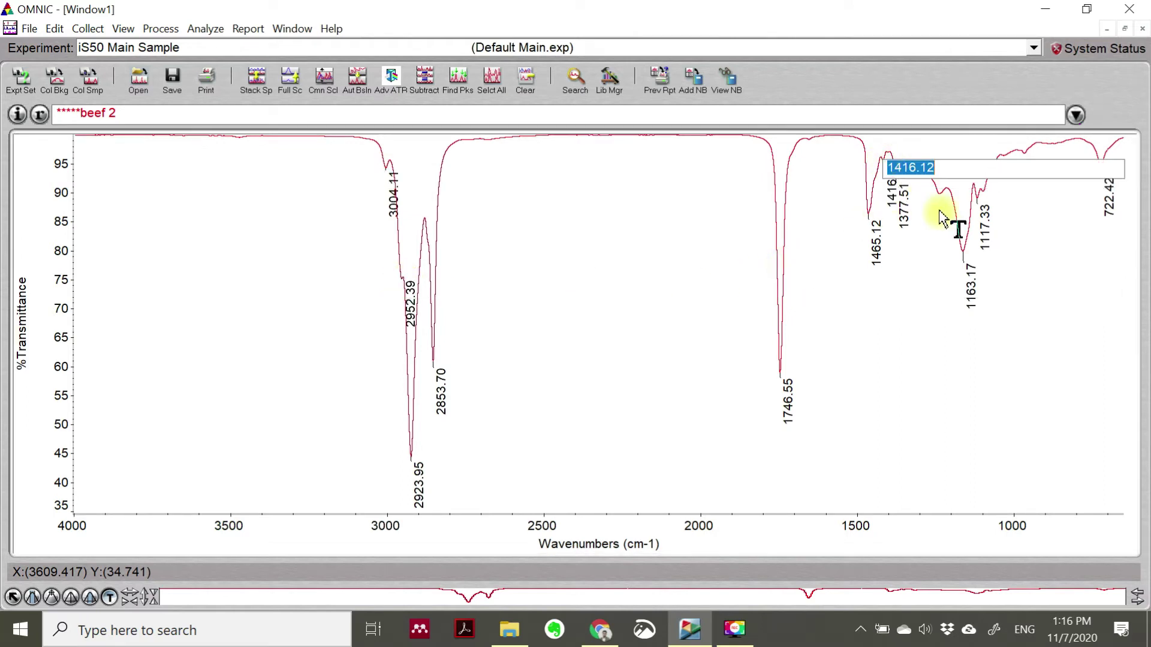
click(942, 203)
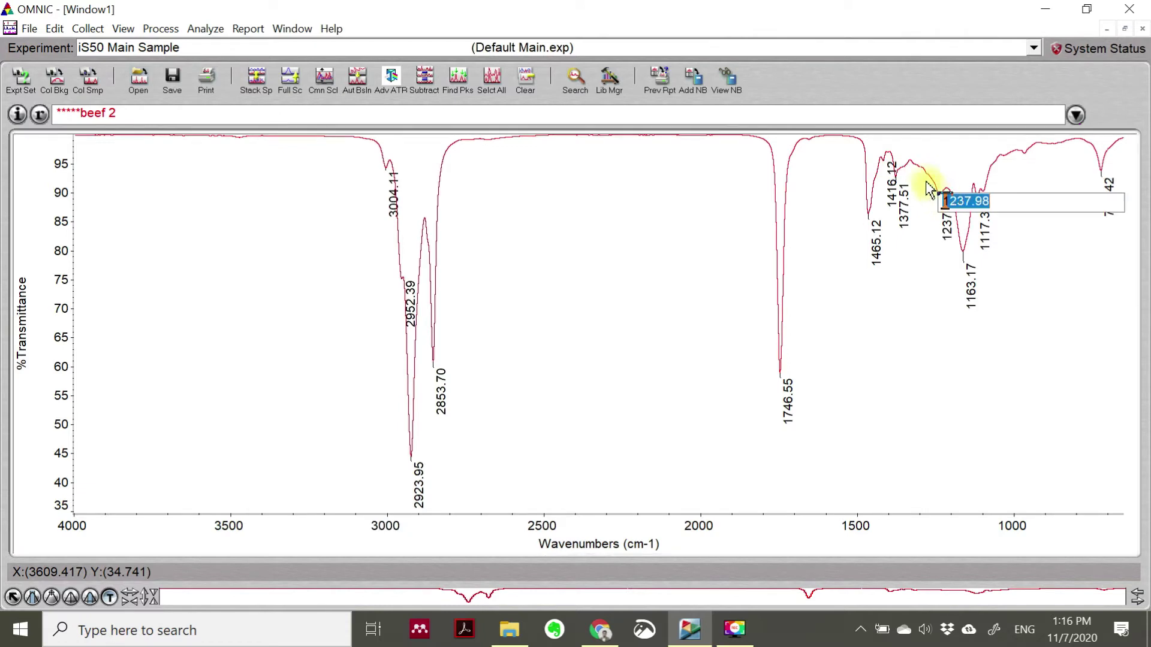
click(1027, 160)
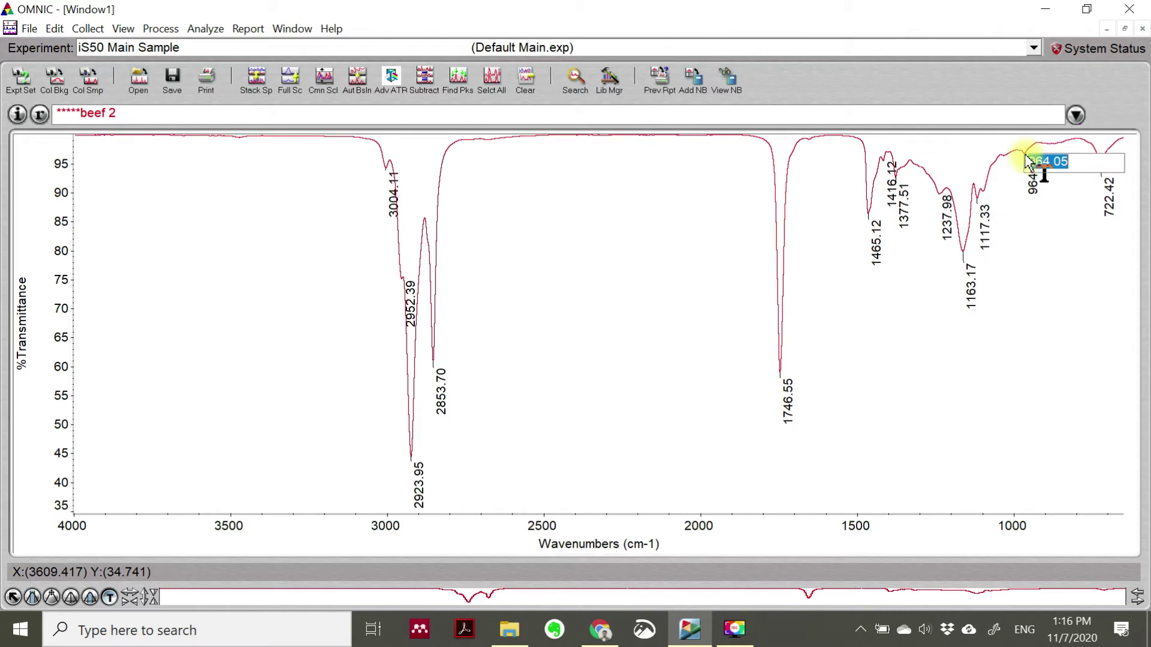
click(809, 144)
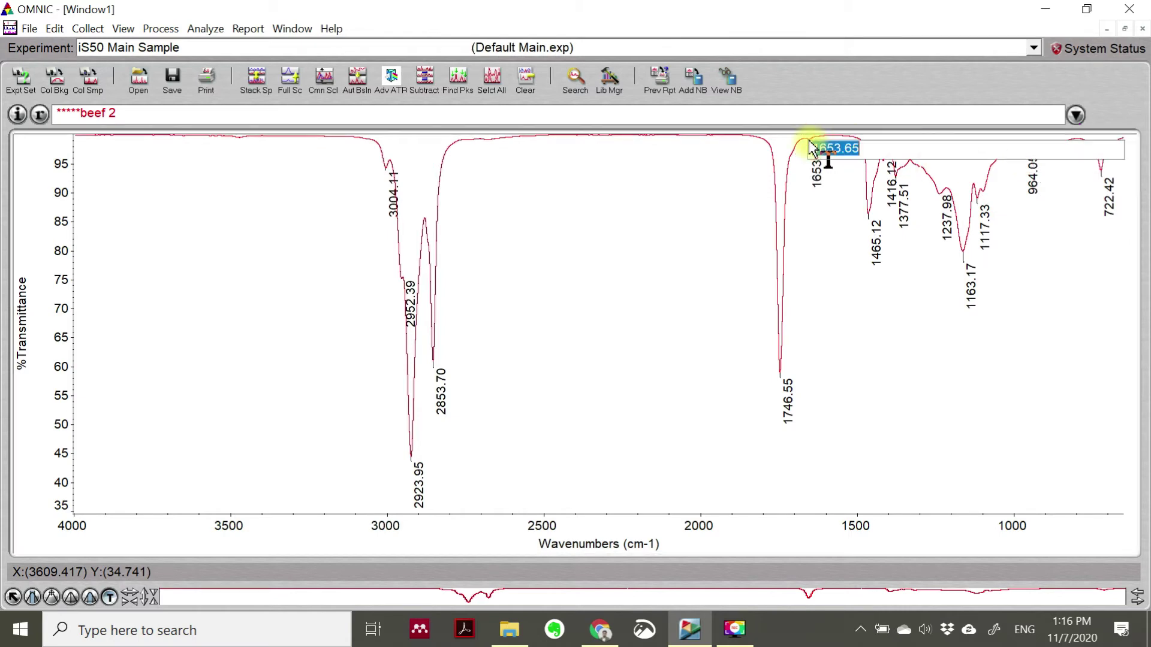
click(13, 598)
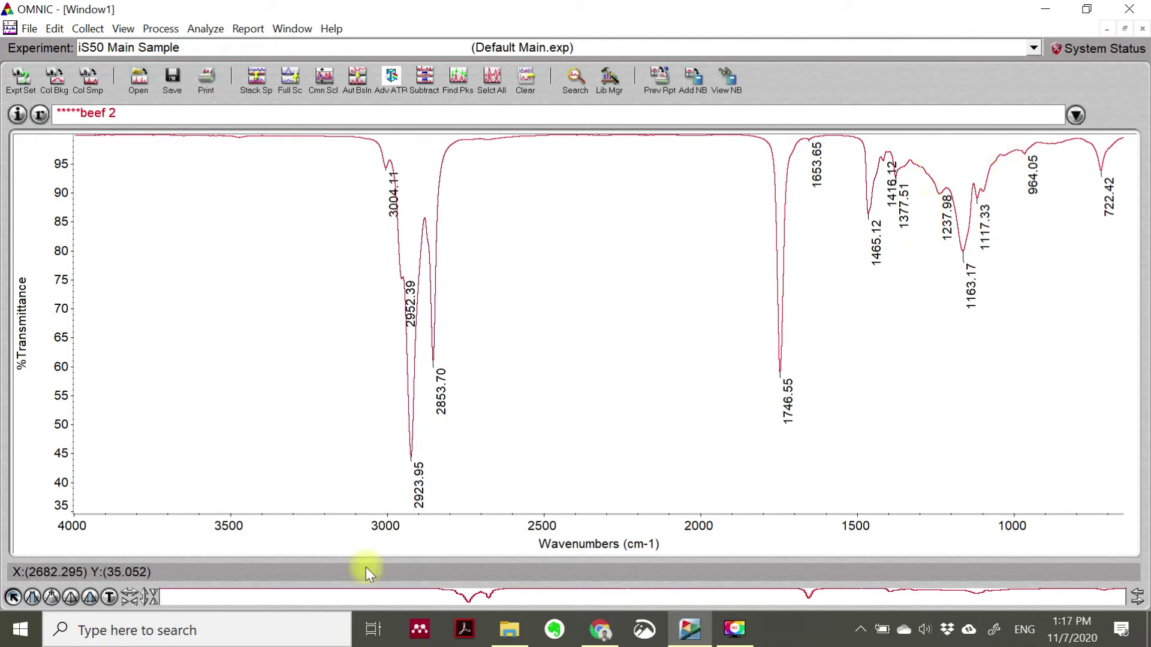
Step: Add wavenumber annotations to the small peaks near 1031 and 1096 cm-1, then return to the Selection tool
click(108, 597)
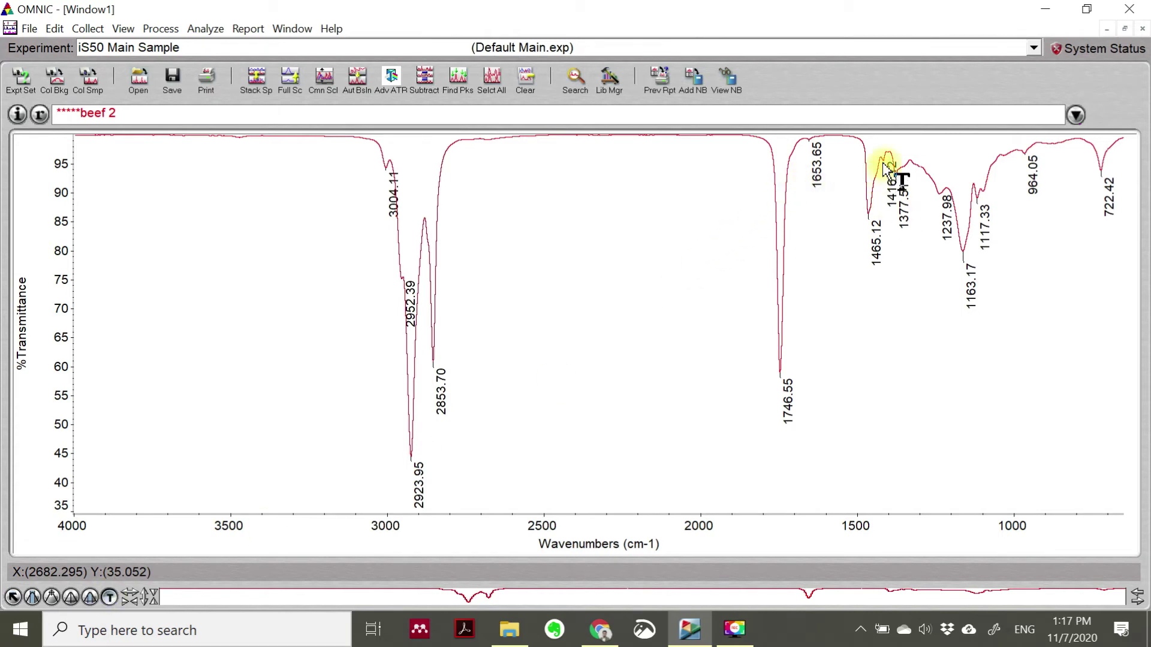
click(944, 198)
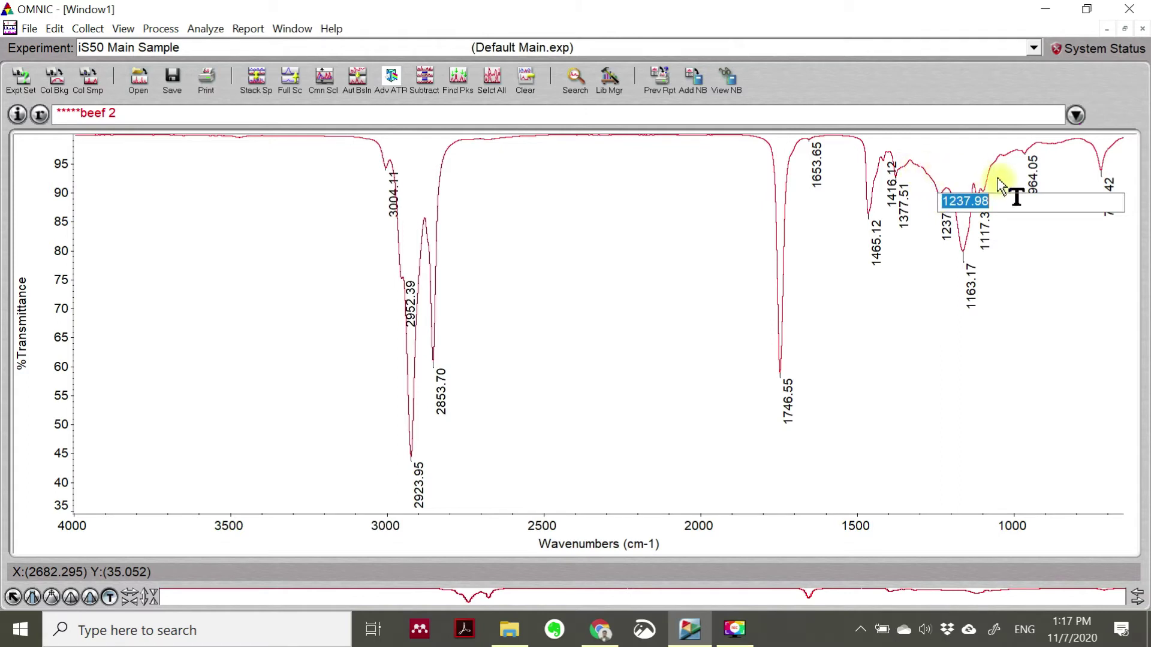
click(1004, 159)
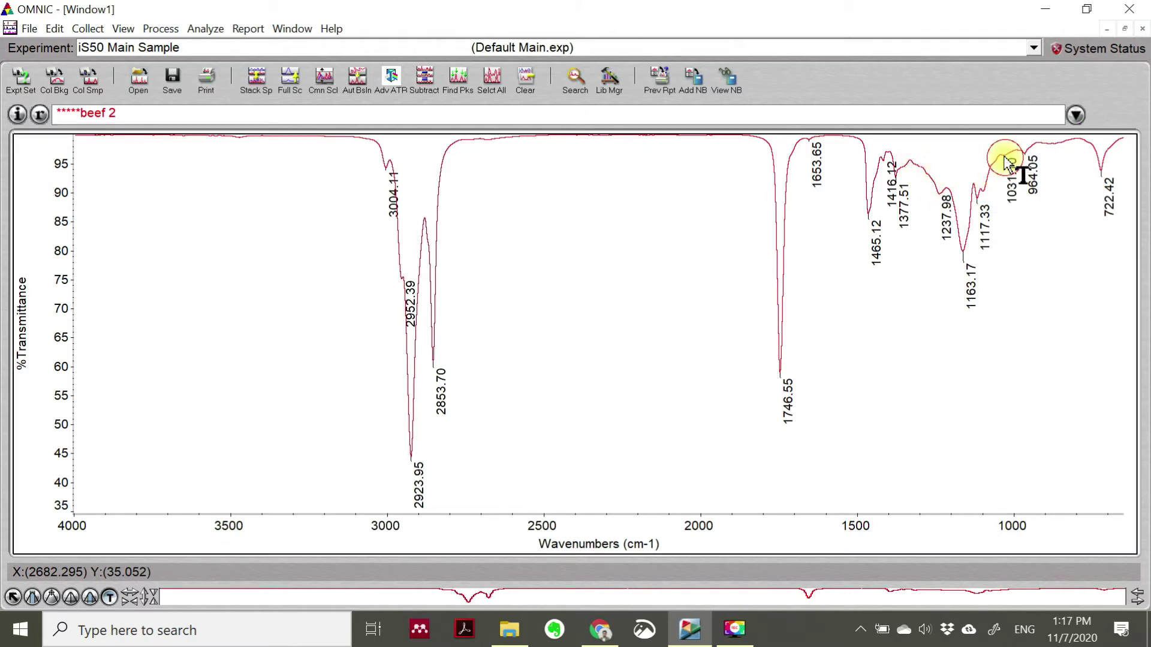
click(983, 190)
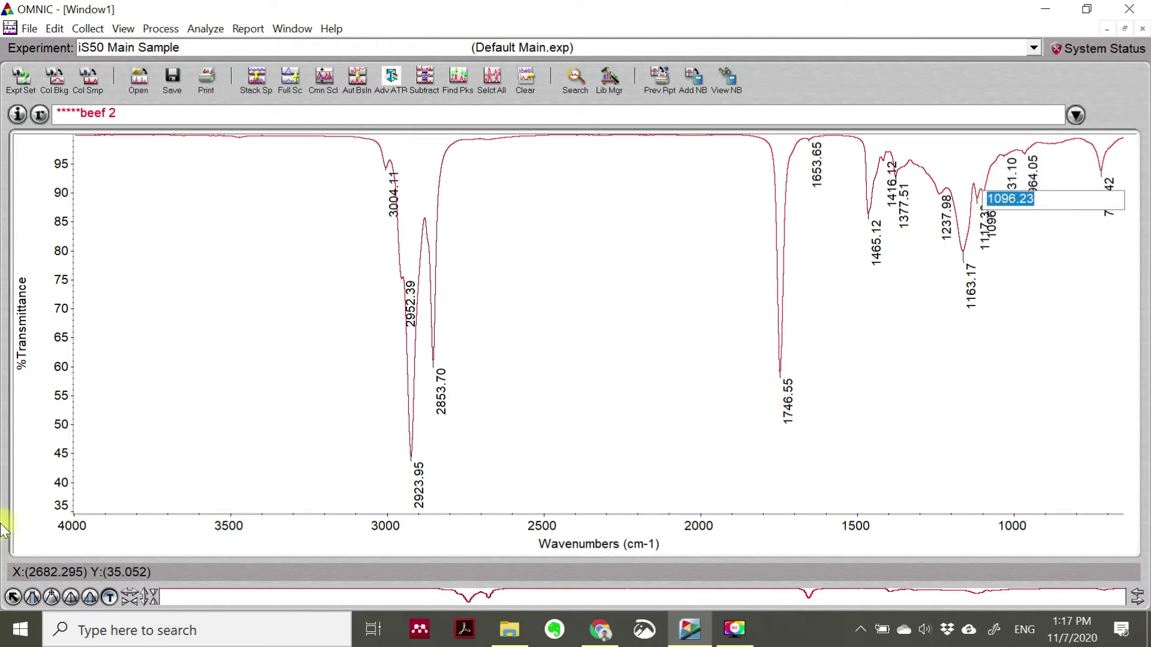
click(13, 597)
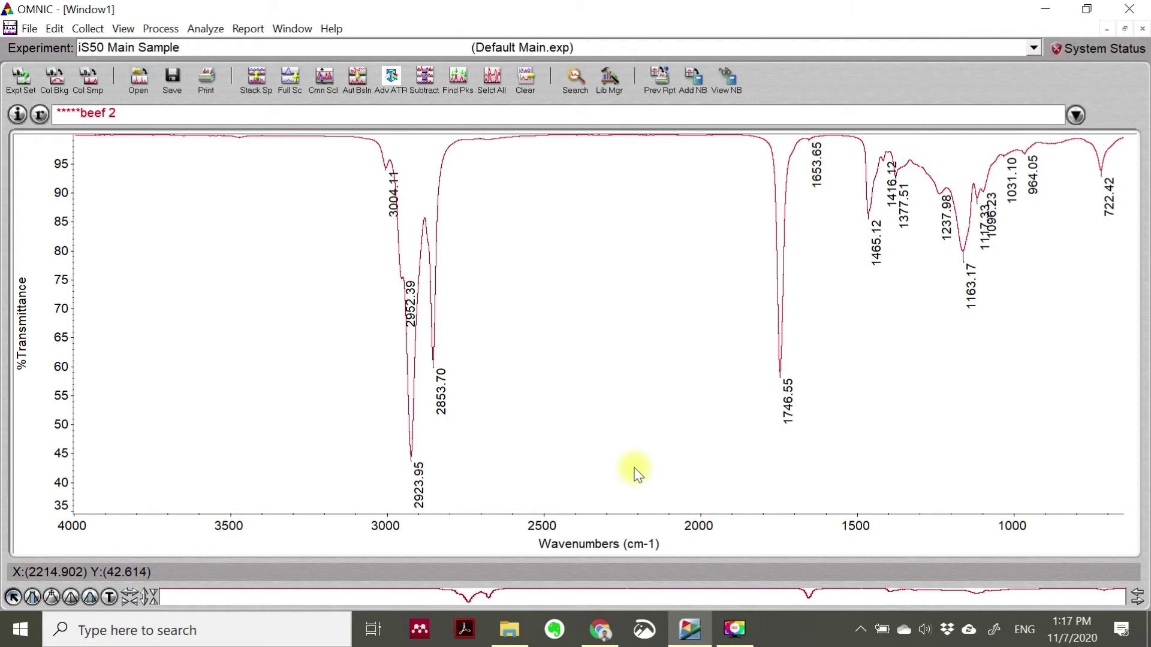
Step: Switch to Chrome and search Google for "ftir compounds" in a new tab
mouse_move(601, 641)
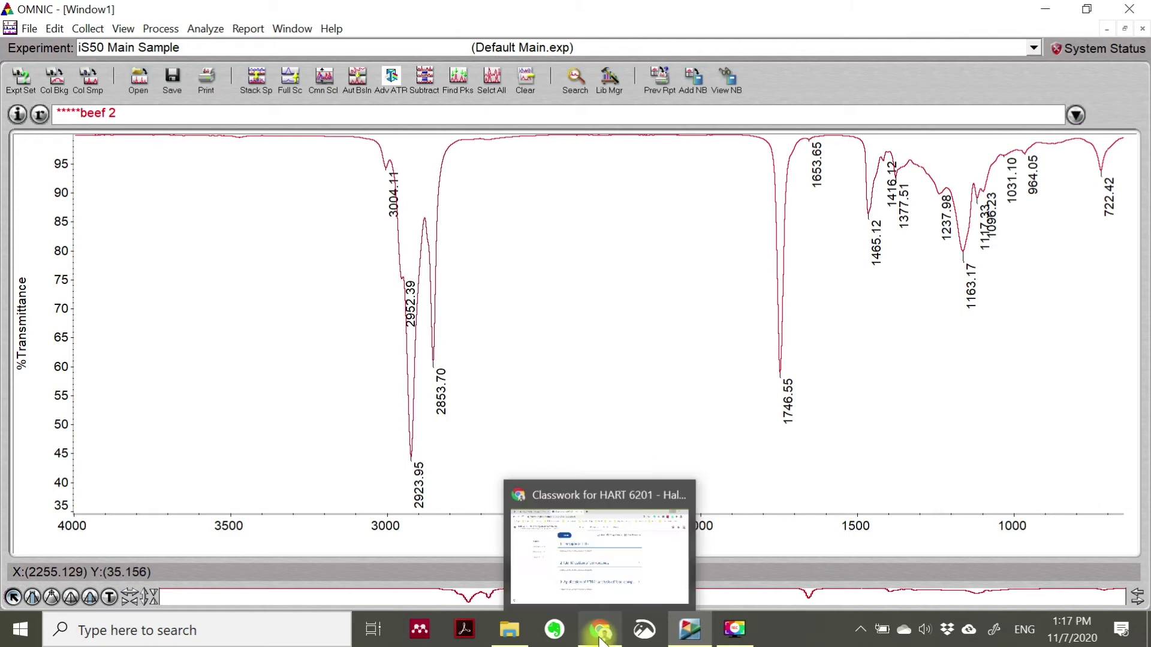
click(602, 639)
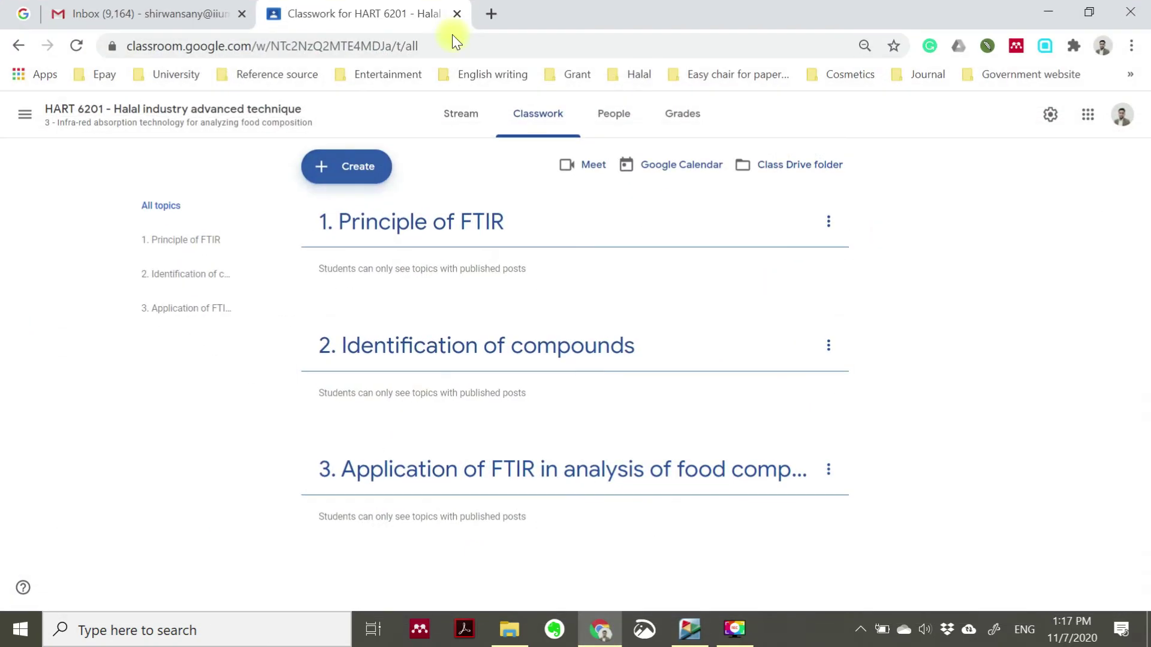
click(492, 14)
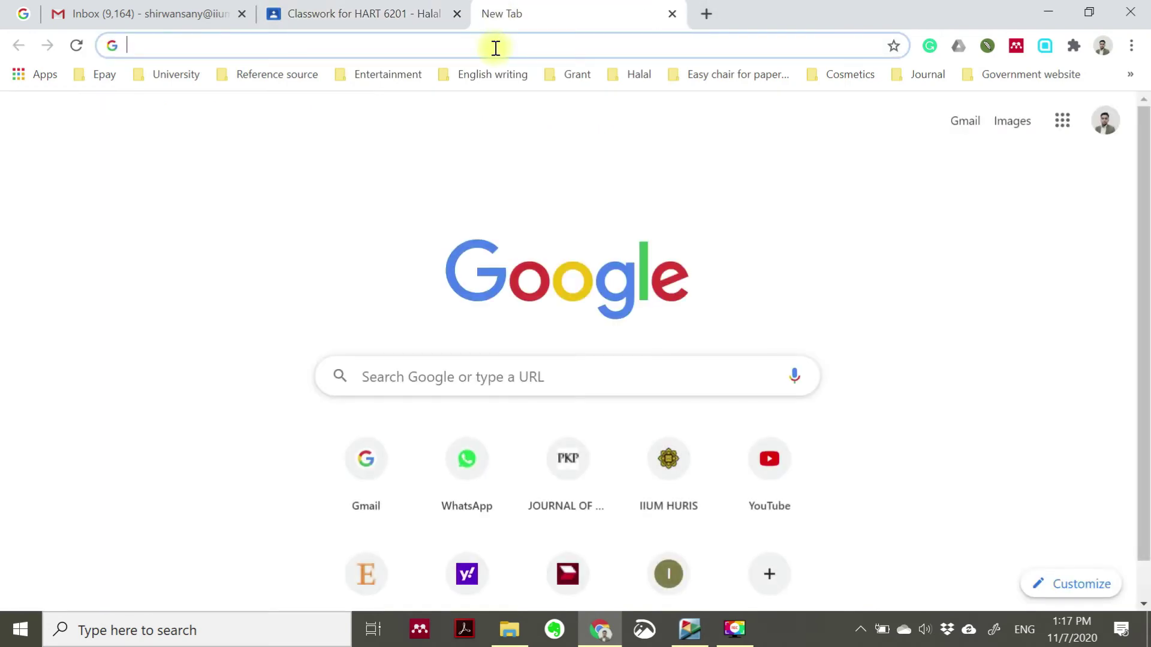
text(com)
key(BackSpace)
key(BackSpace)
key(BackSpace)
text(ftir compound)
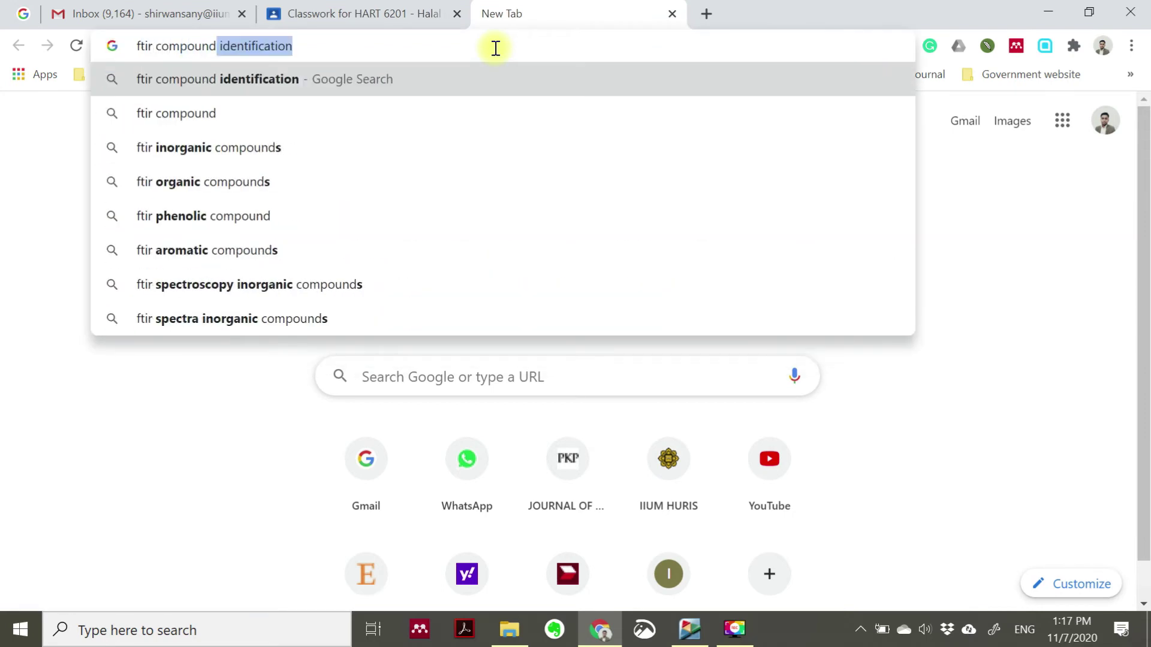
text(s)
key(Return)
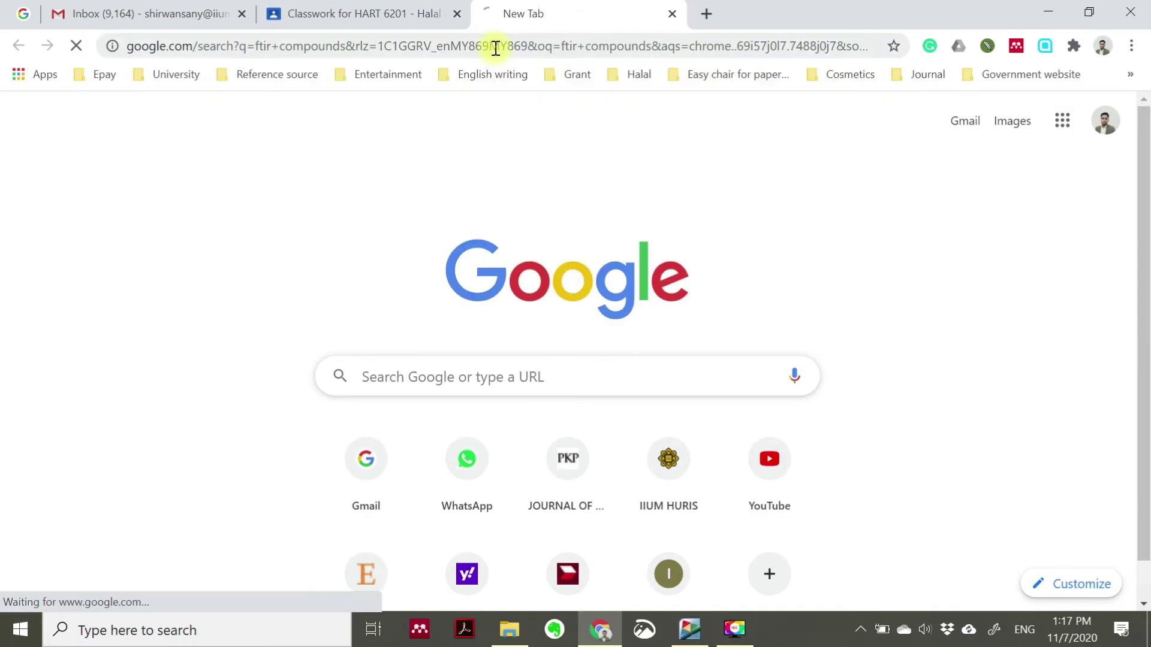
Step: Open the Sigma-Aldrich IR Spectrum Table & Chart from the search results and block the site's location request
scroll(597, 412, down, 15)
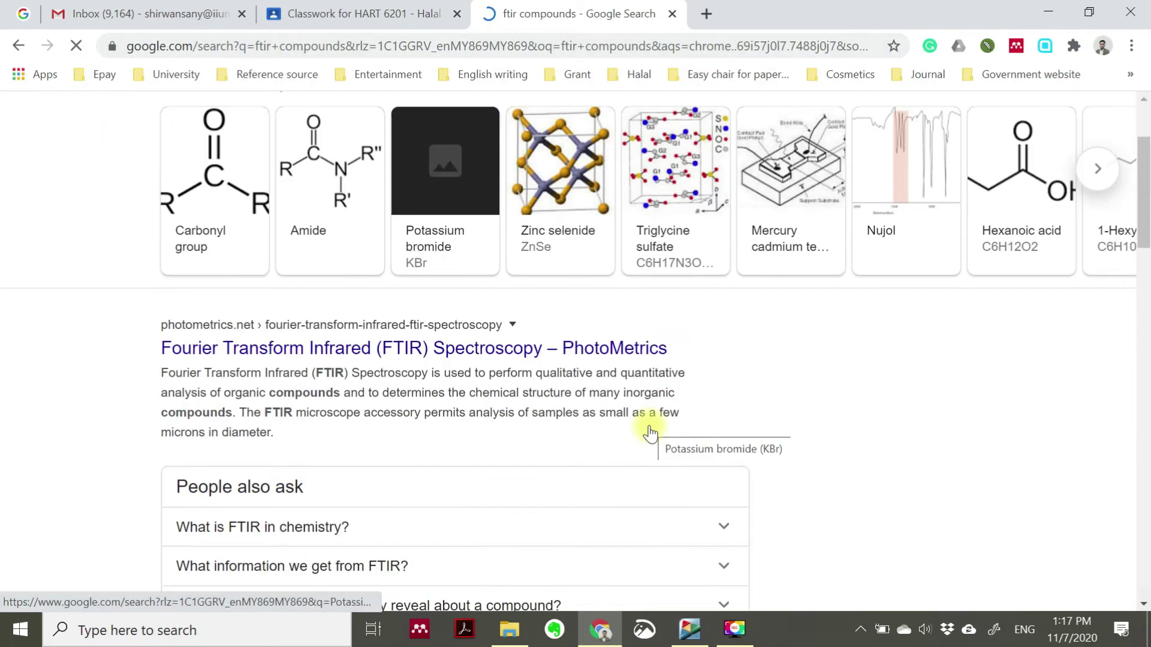
scroll(650, 425, down, 5)
scroll(650, 427, up, 5)
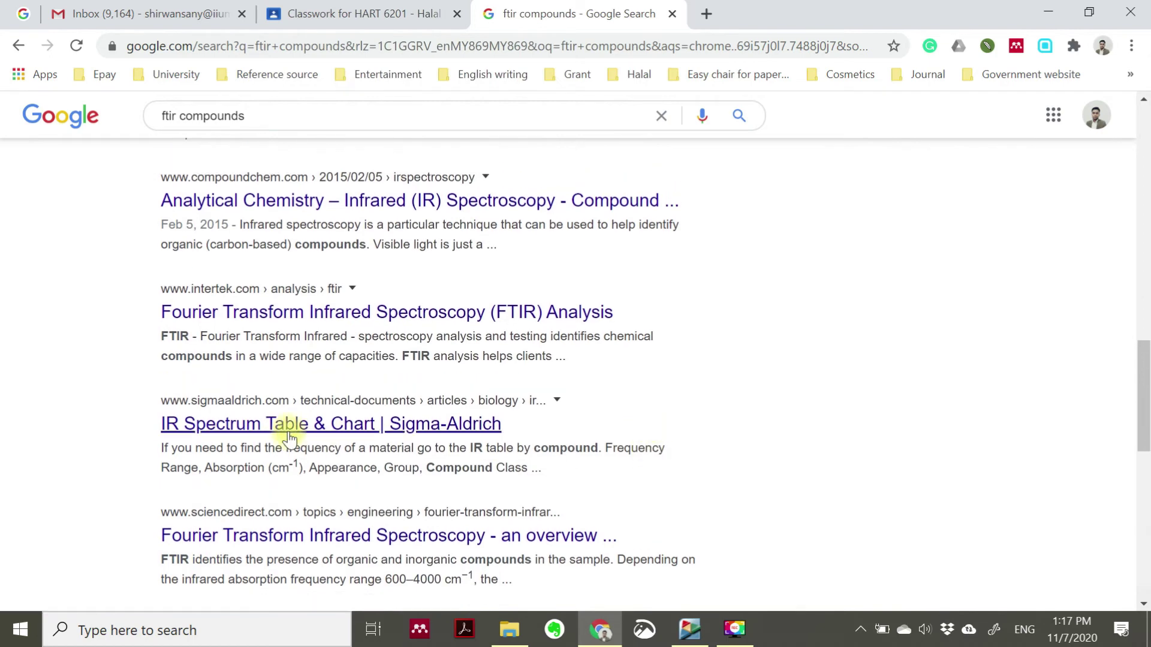
click(277, 427)
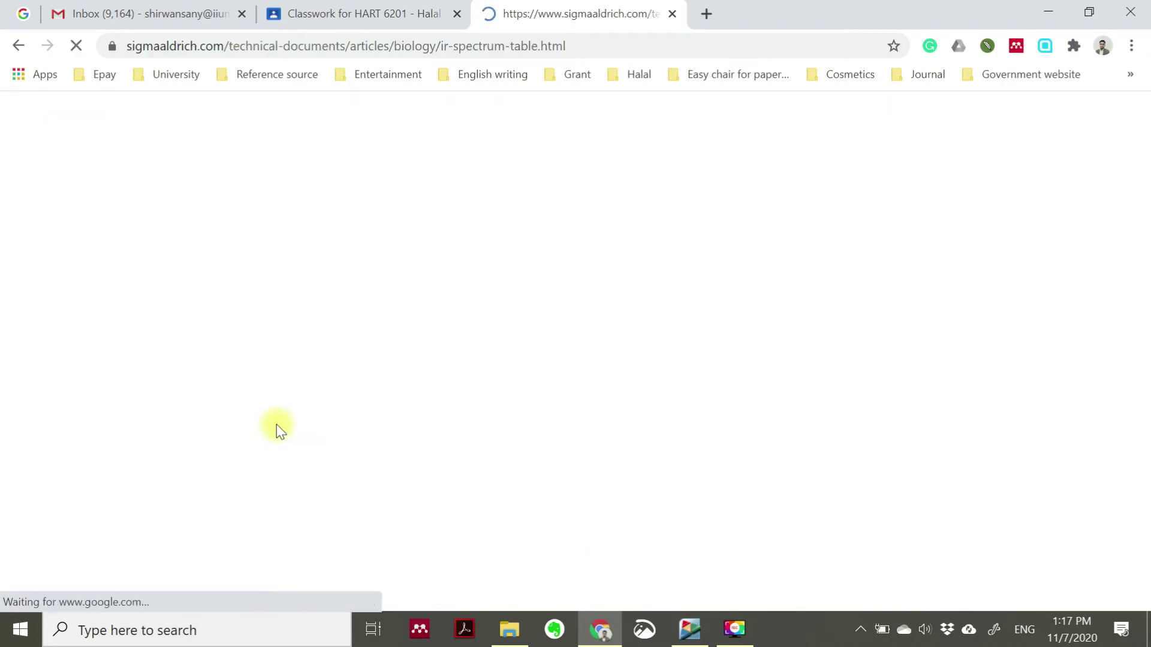
scroll(791, 357, down, 5)
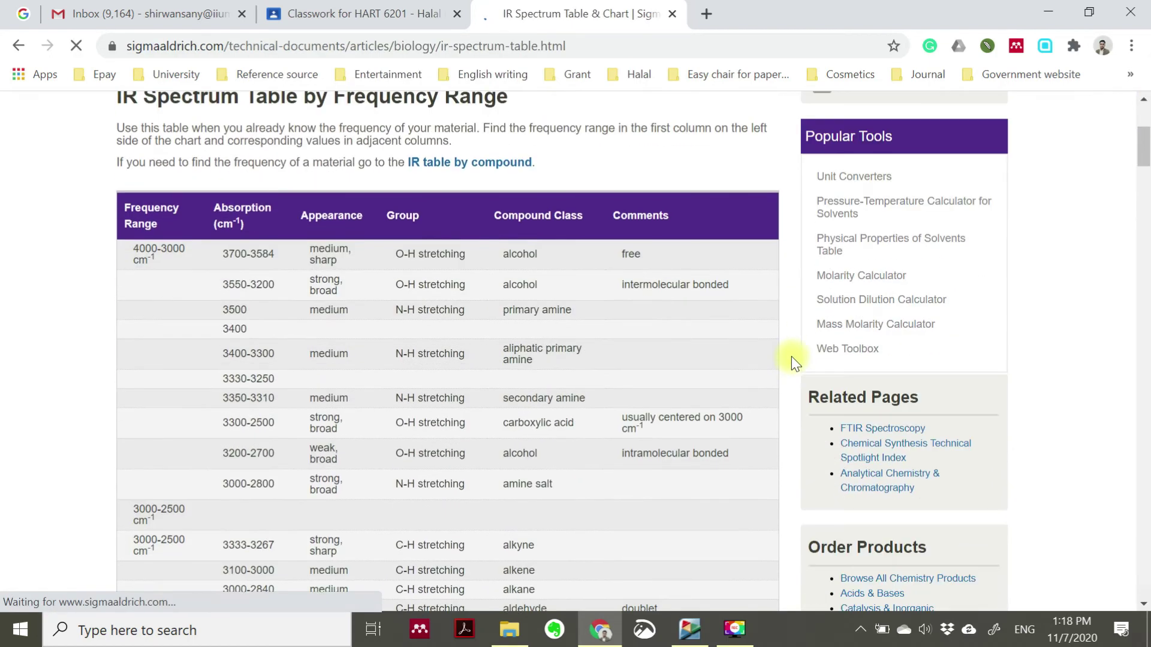
scroll(791, 357, up, 1)
scroll(791, 356, up, 3)
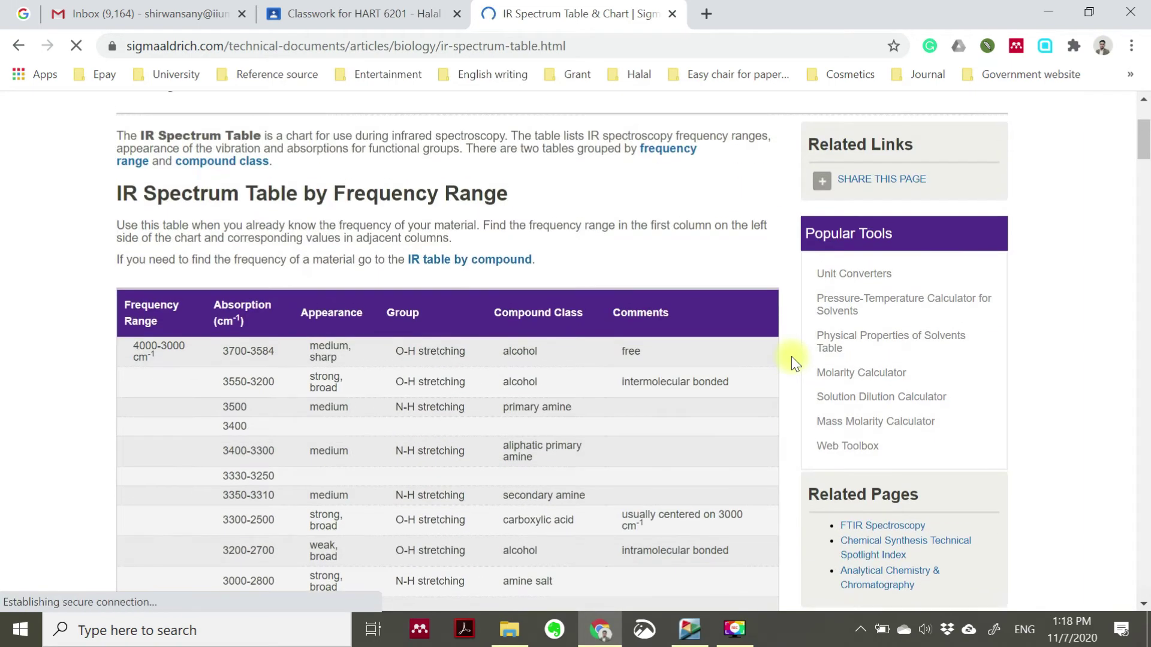
scroll(791, 356, down, 2)
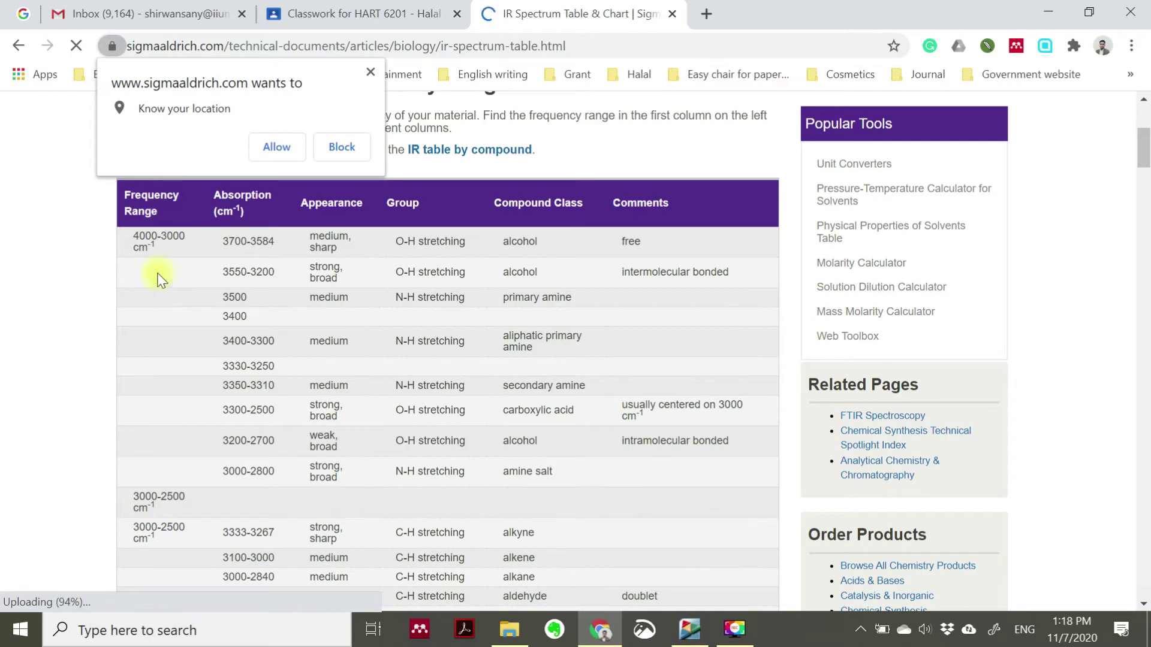
click(347, 145)
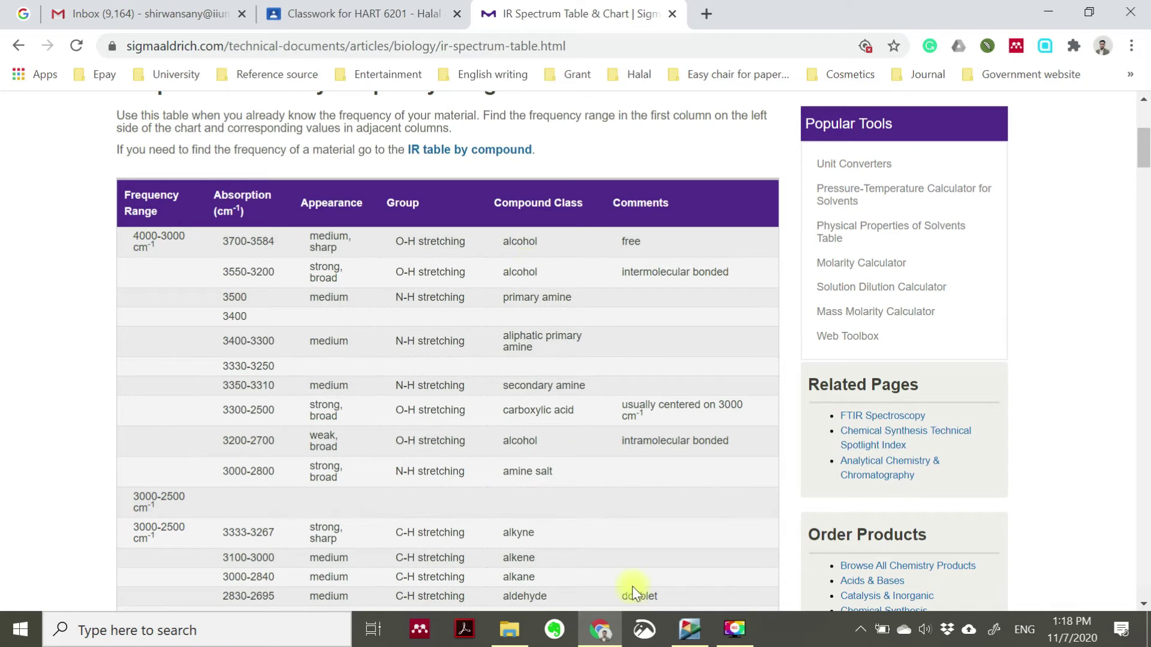
Step: Compare the annotated beef 2 peaks in OMNIC with the absorption ranges and functional groups in the Sigma-Aldrich table in Chrome
click(689, 640)
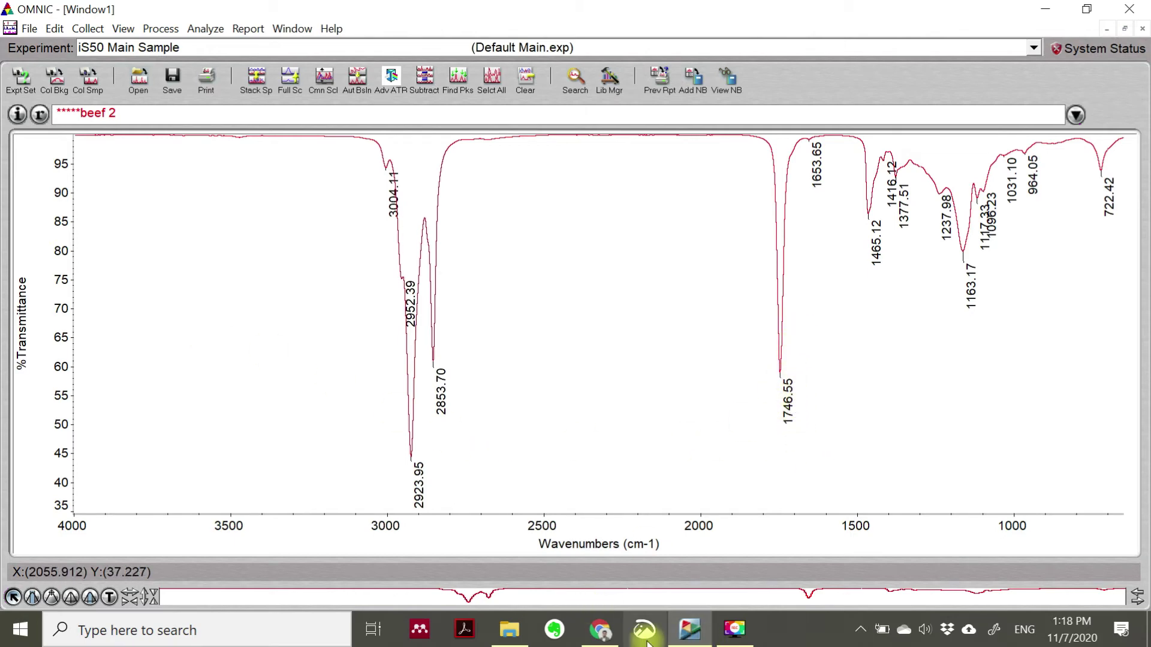
click(600, 630)
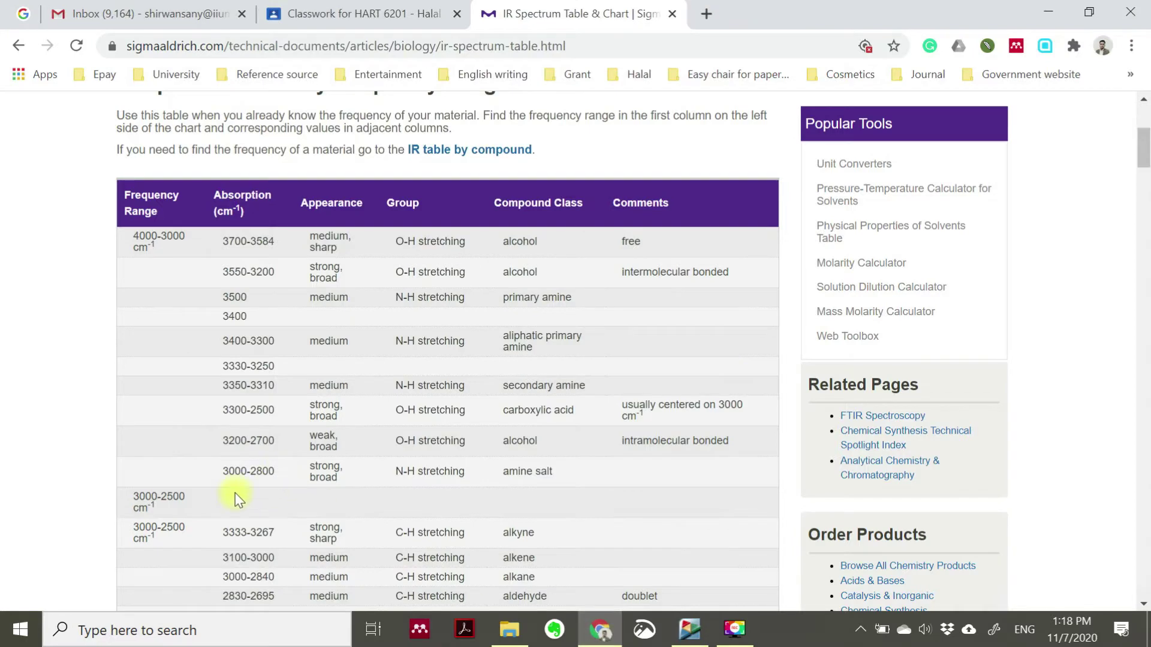
scroll(235, 495, down, 6)
scroll(235, 492, down, 7)
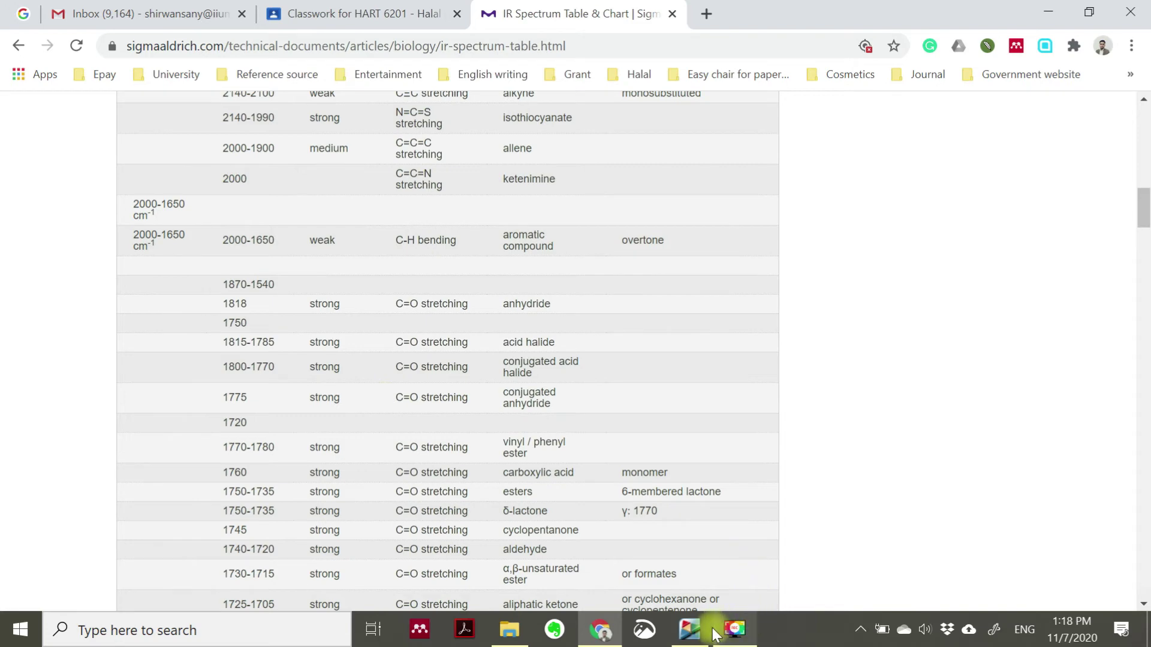
click(689, 629)
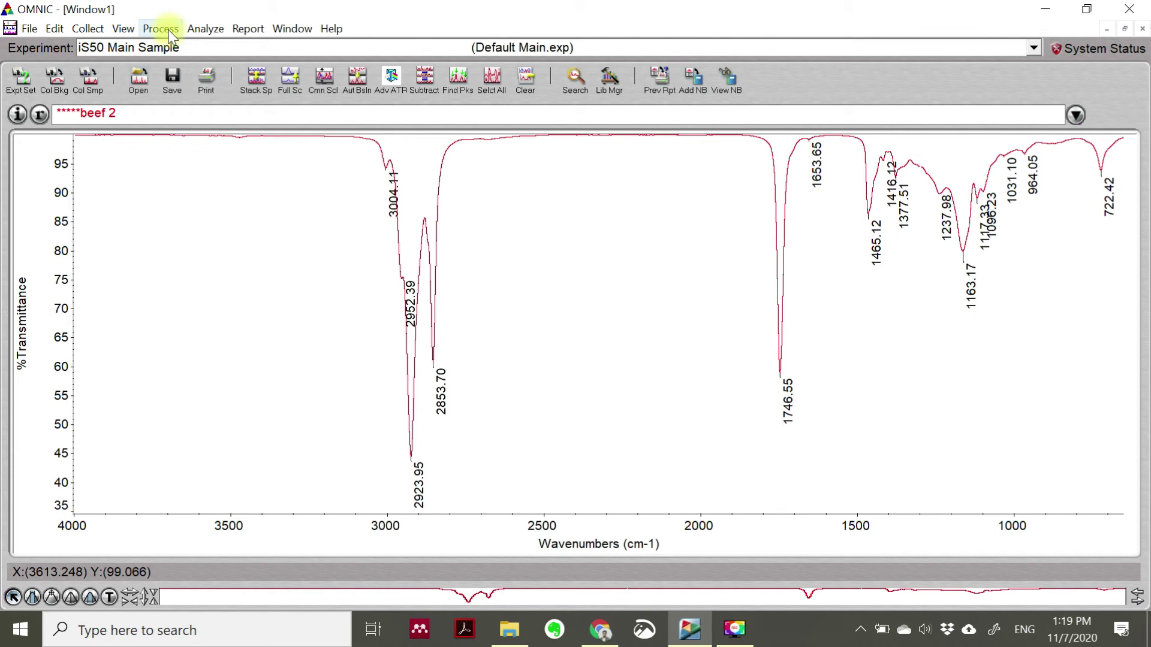
Step: In Library Setup, add all available search libraries and groups to the list of libraries to search
click(207, 28)
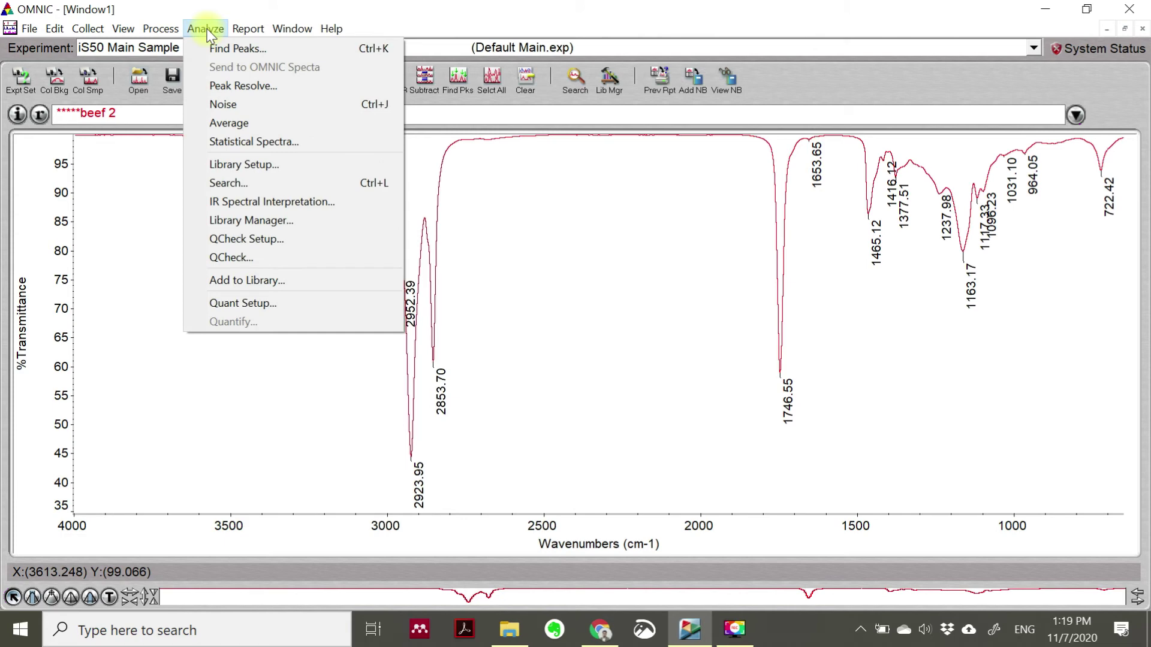
click(270, 164)
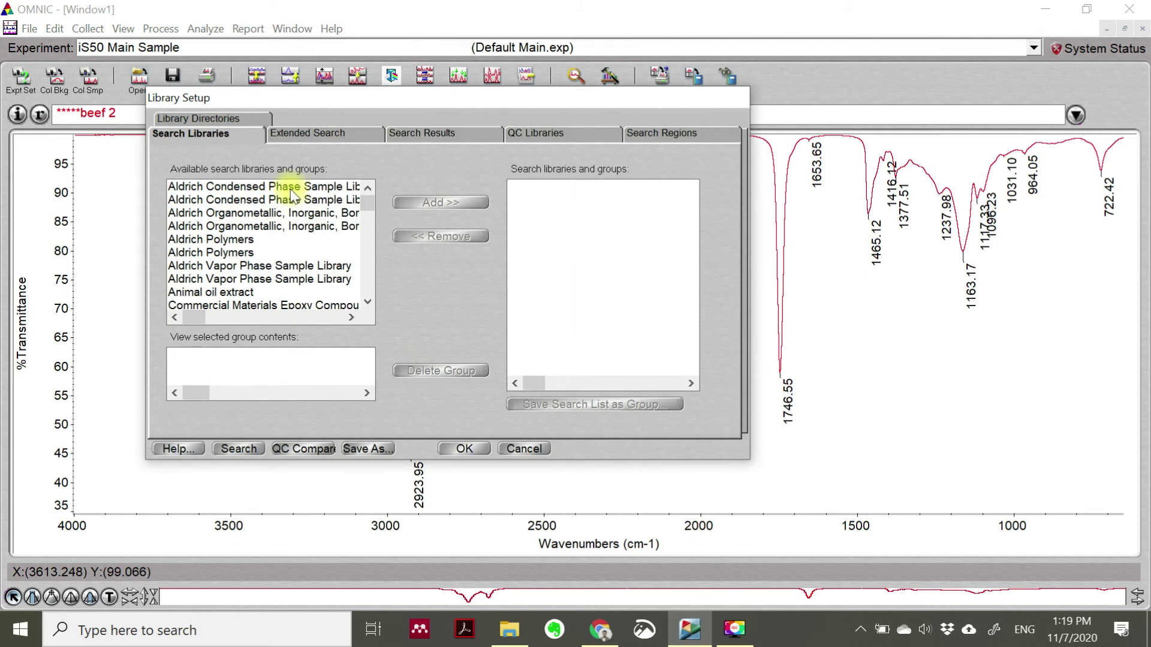
click(291, 187)
click(290, 188)
drag(369, 201, 365, 174)
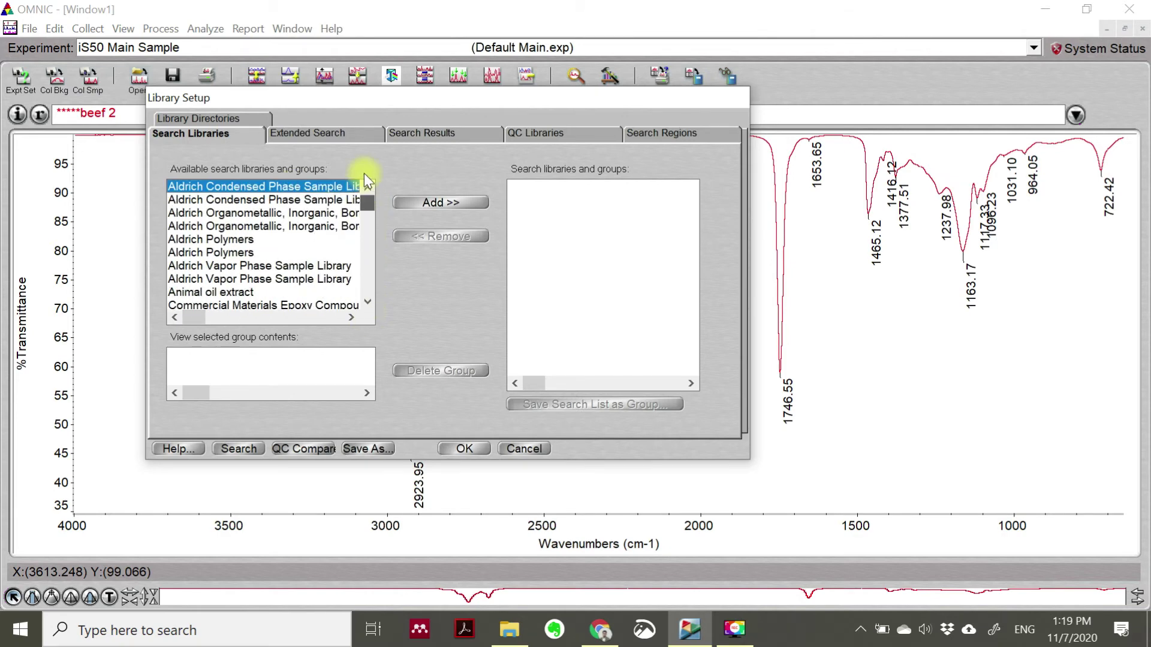
click(294, 187)
drag(293, 187, 287, 353)
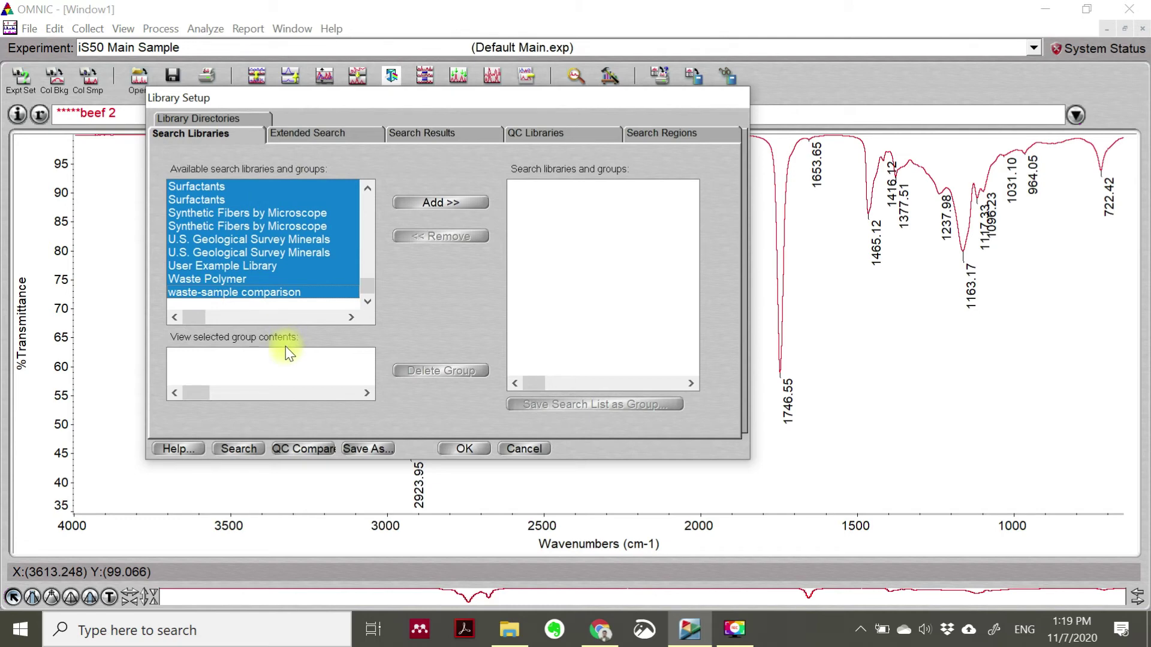
click(434, 203)
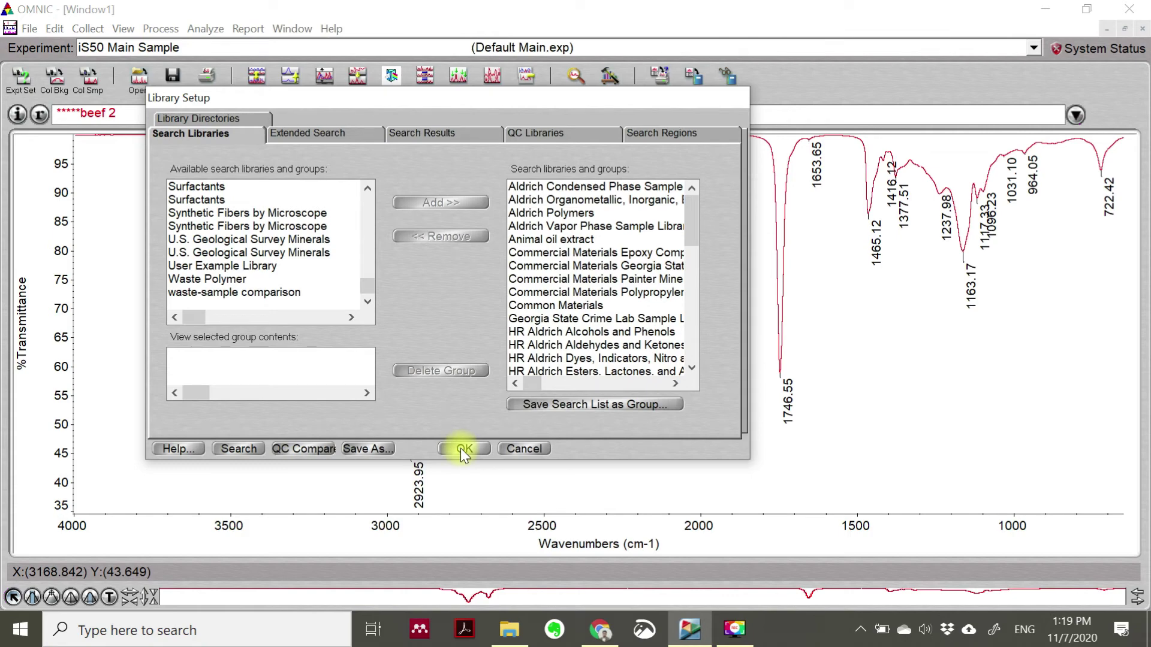
Step: Search the selected libraries for the beef 2 spectrum and display five matching library spectra
click(231, 450)
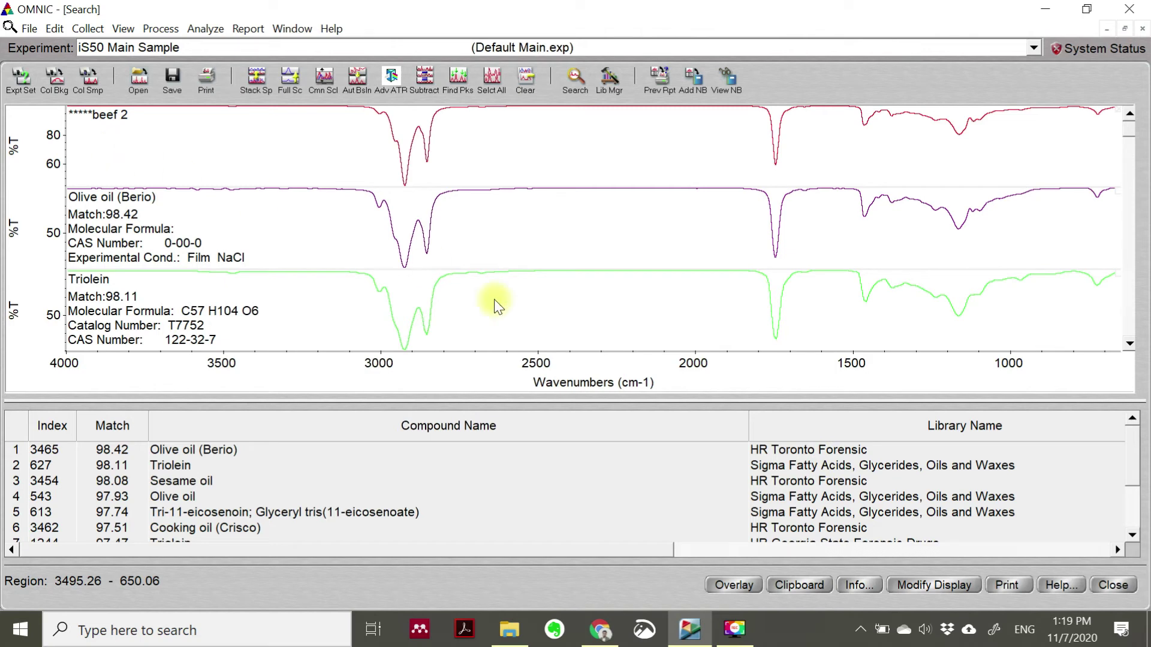
click(911, 585)
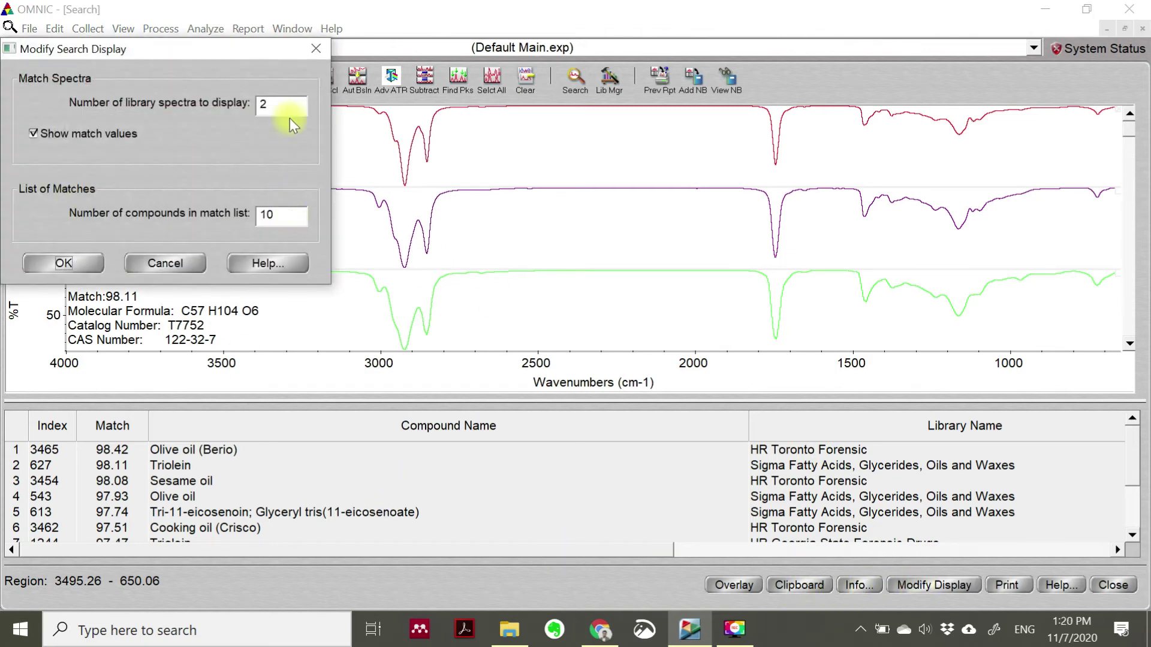
click(288, 103)
key(Return)
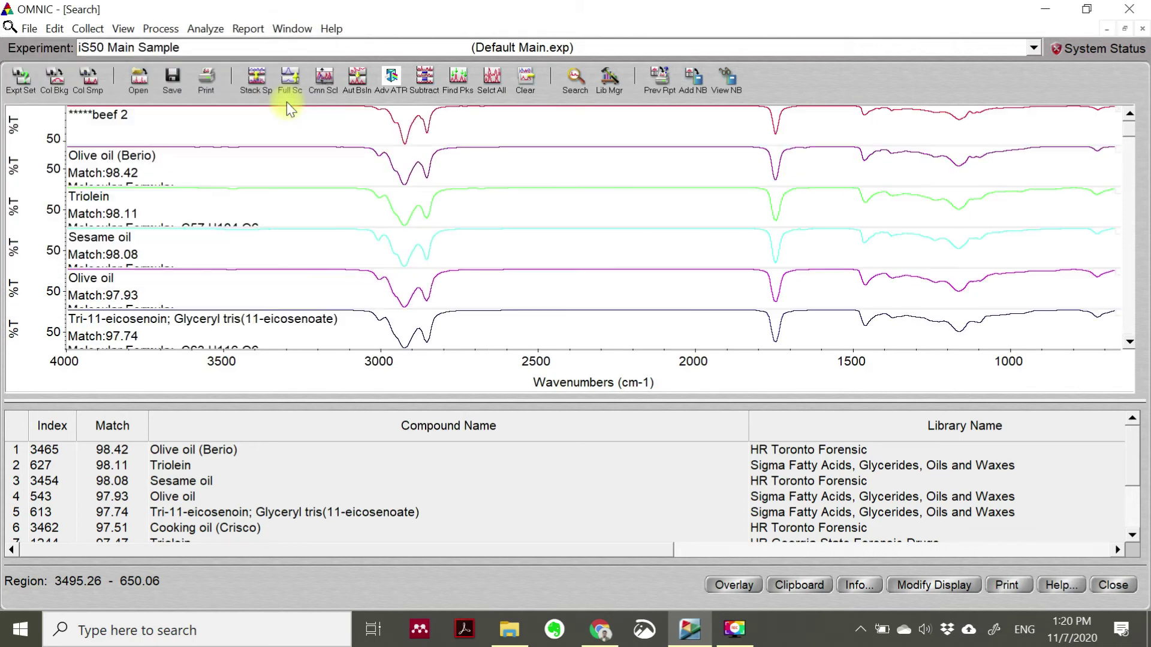
Step: Set the number of displayed library spectra to 3 and close the search results
click(959, 588)
click(297, 103)
key(BackSpace)
text(3)
key(Return)
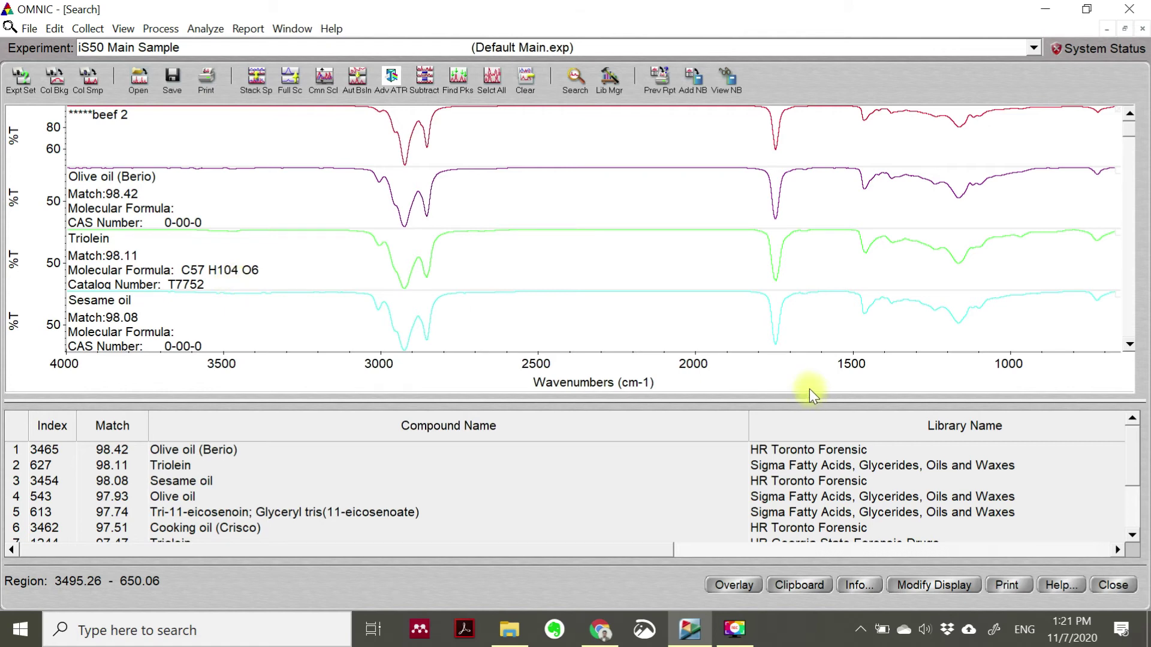
click(1110, 586)
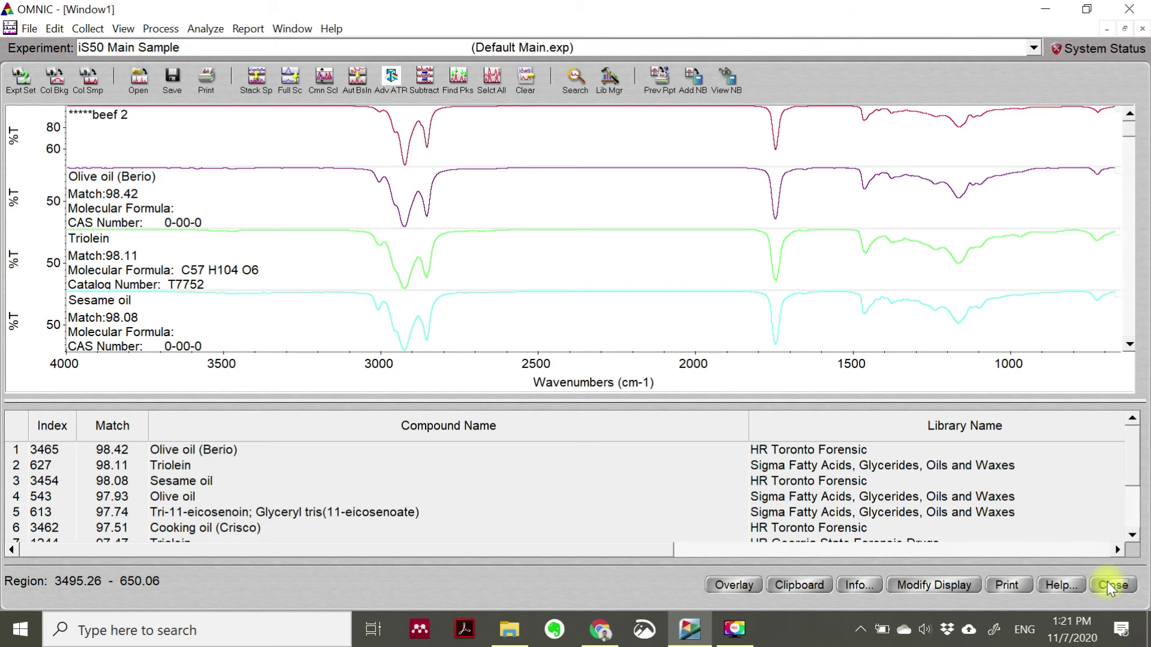
Step: Run IR Spectral Interpretation on beef 2 and show only the Olefins (general) regions on the spectrum
click(203, 30)
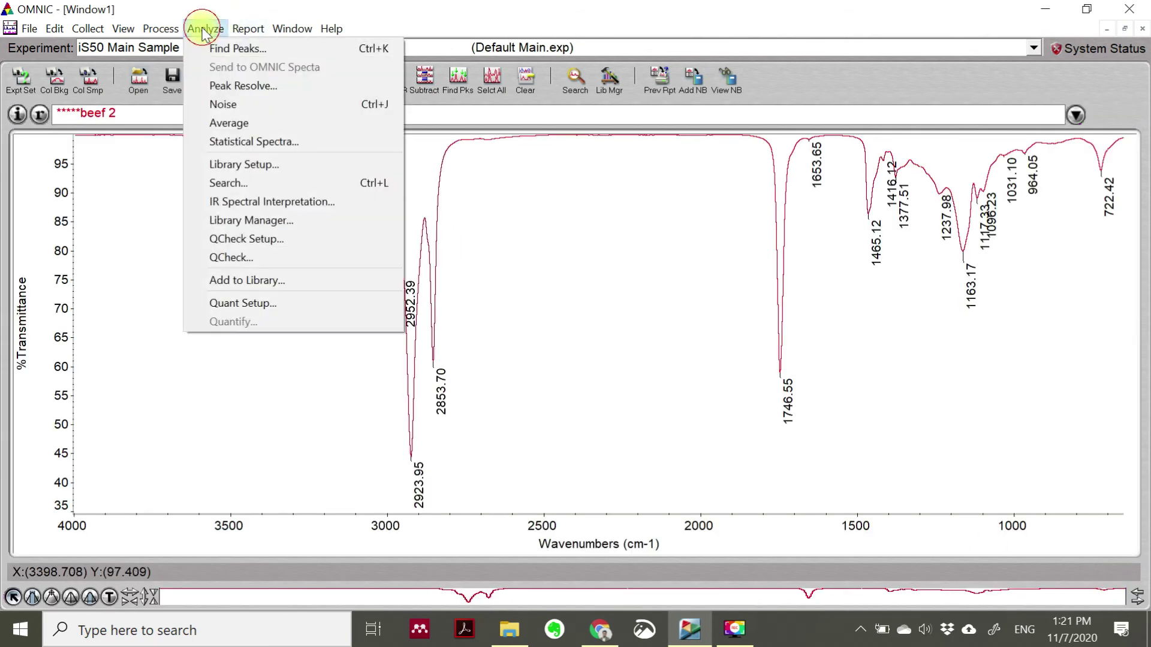
click(292, 201)
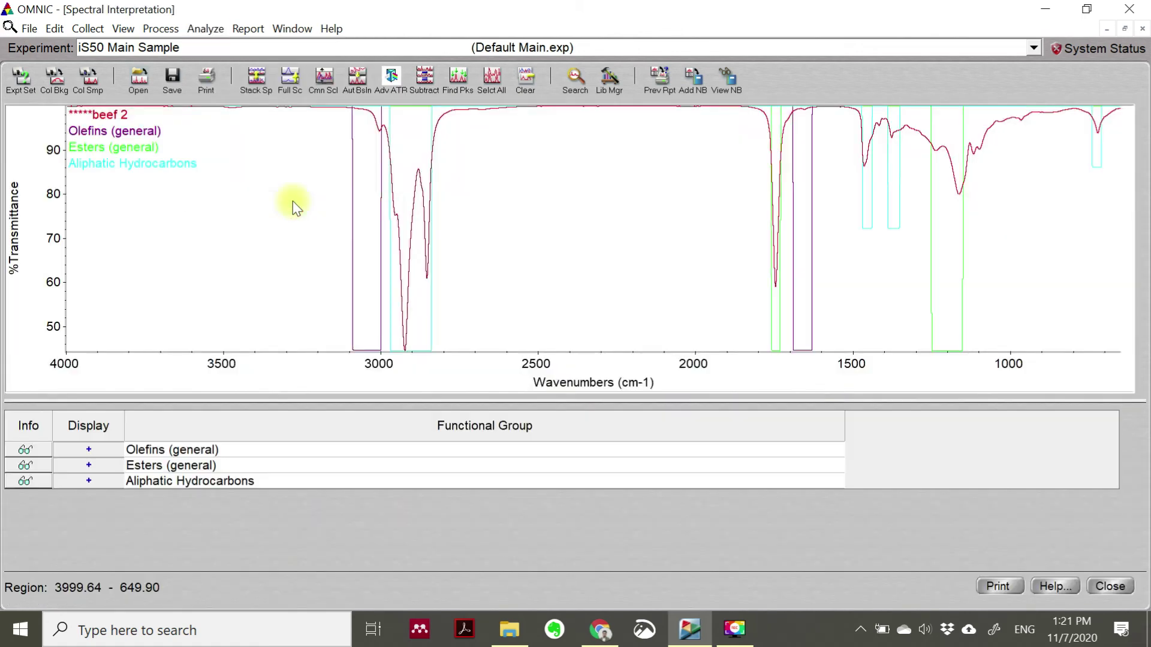
click(69, 451)
click(74, 465)
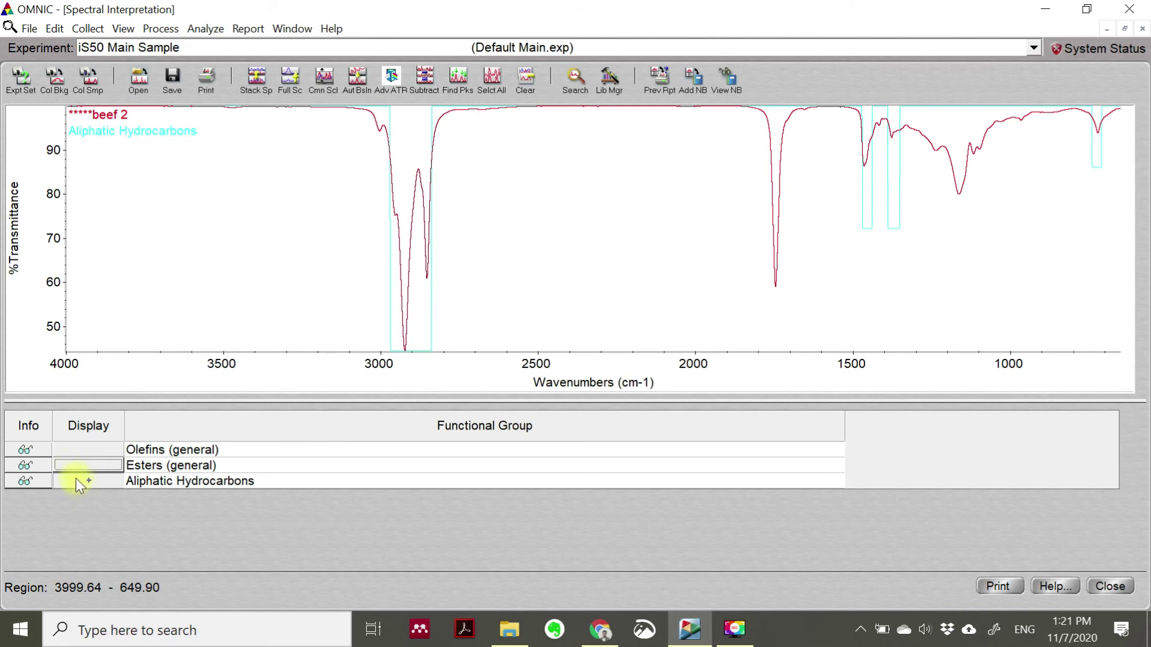
click(75, 479)
click(89, 449)
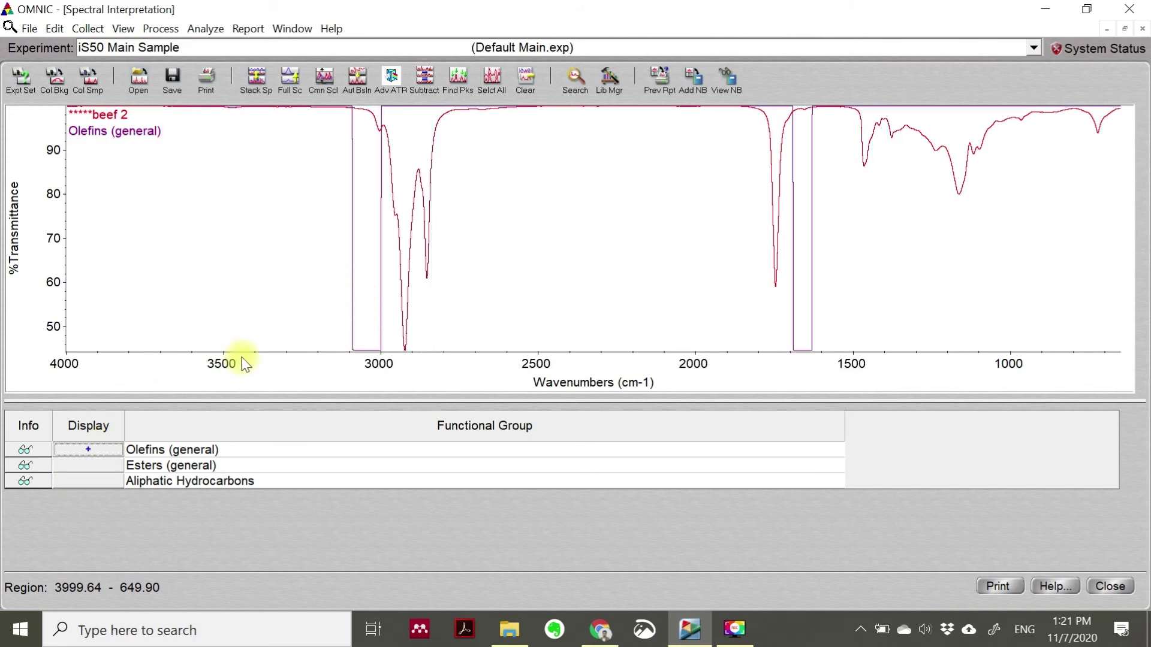
Step: Switch to Chrome and review the absorption ranges in the Sigma-Aldrich IR Spectrum Table
click(600, 629)
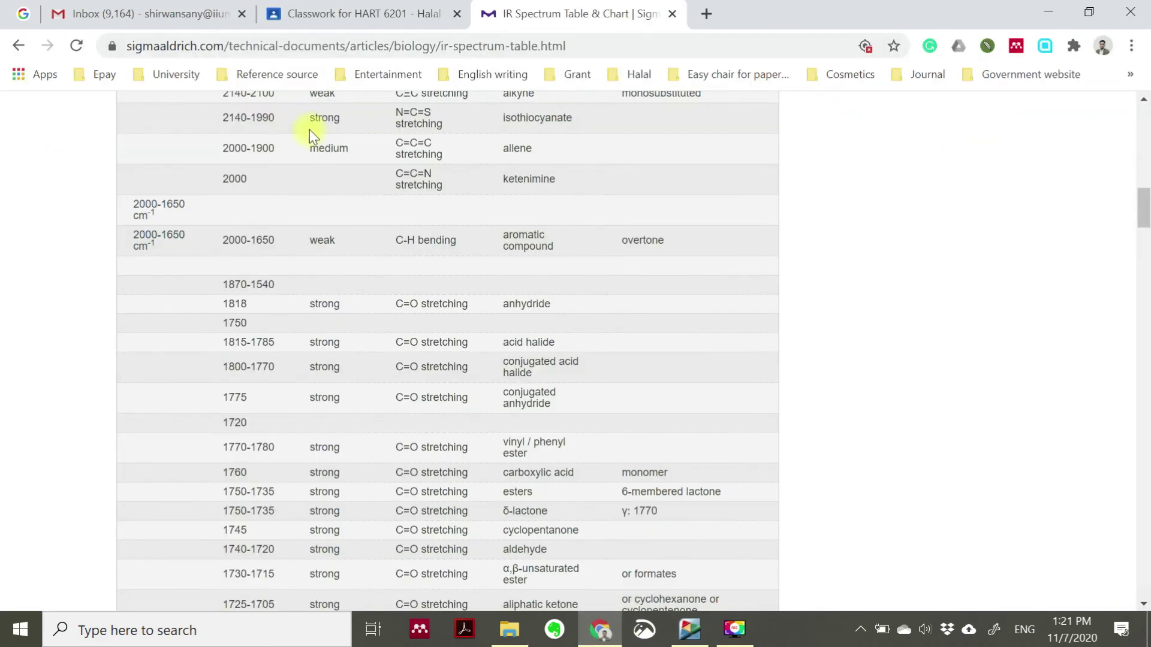
scroll(324, 170, up, 15)
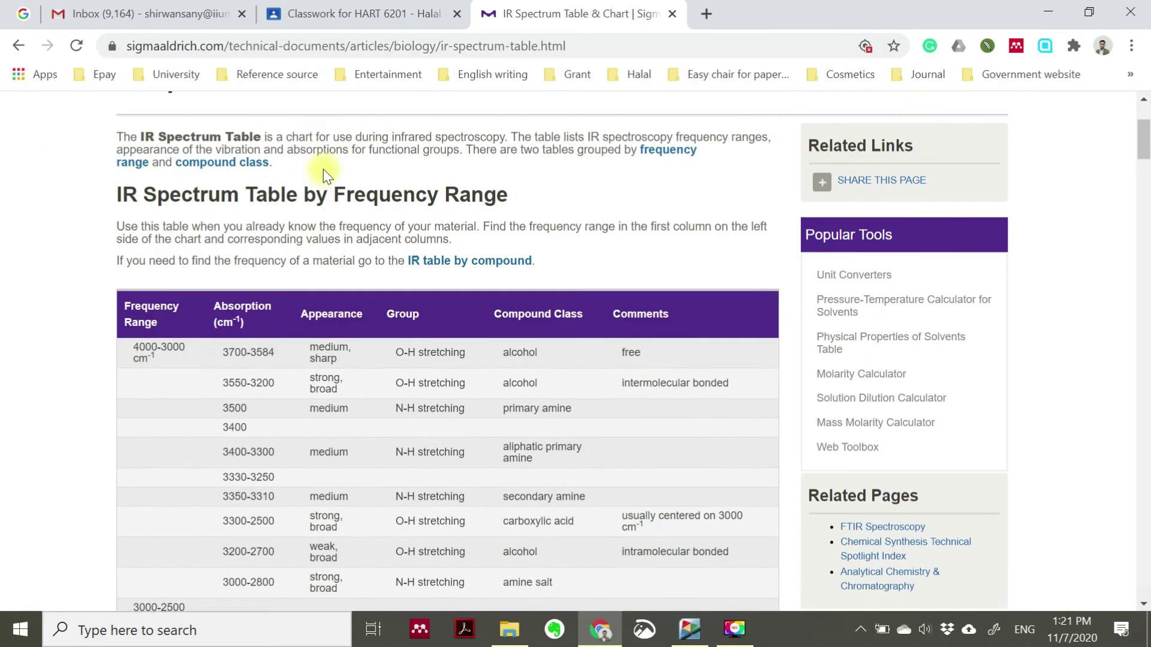
scroll(322, 169, down, 15)
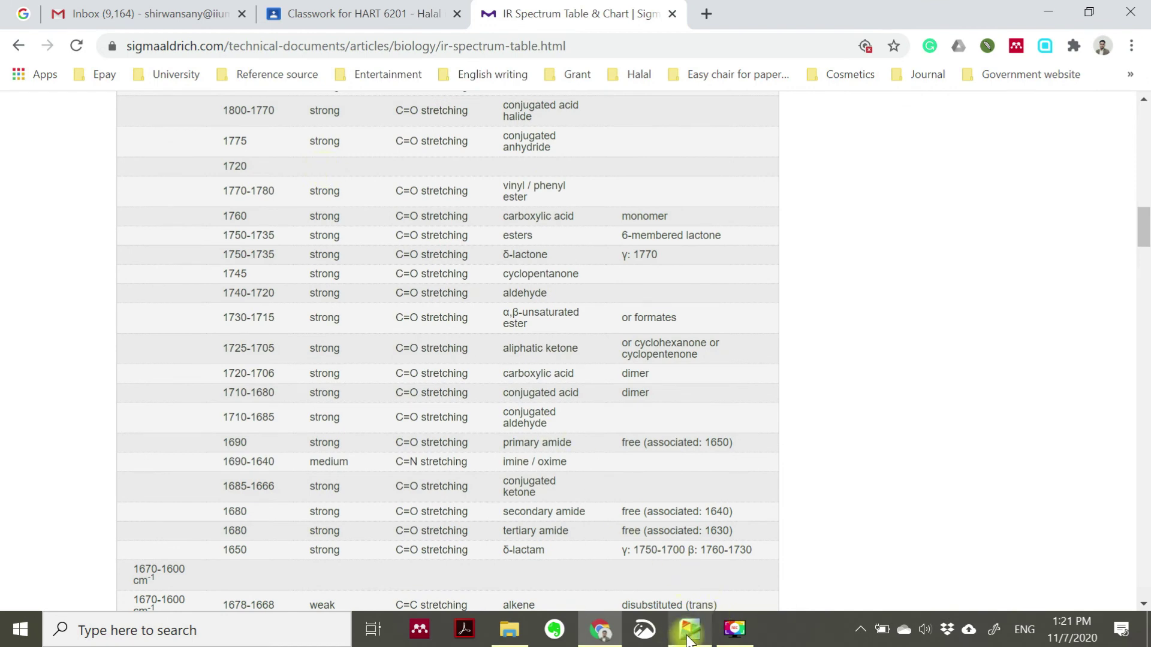
mouse_move(689, 640)
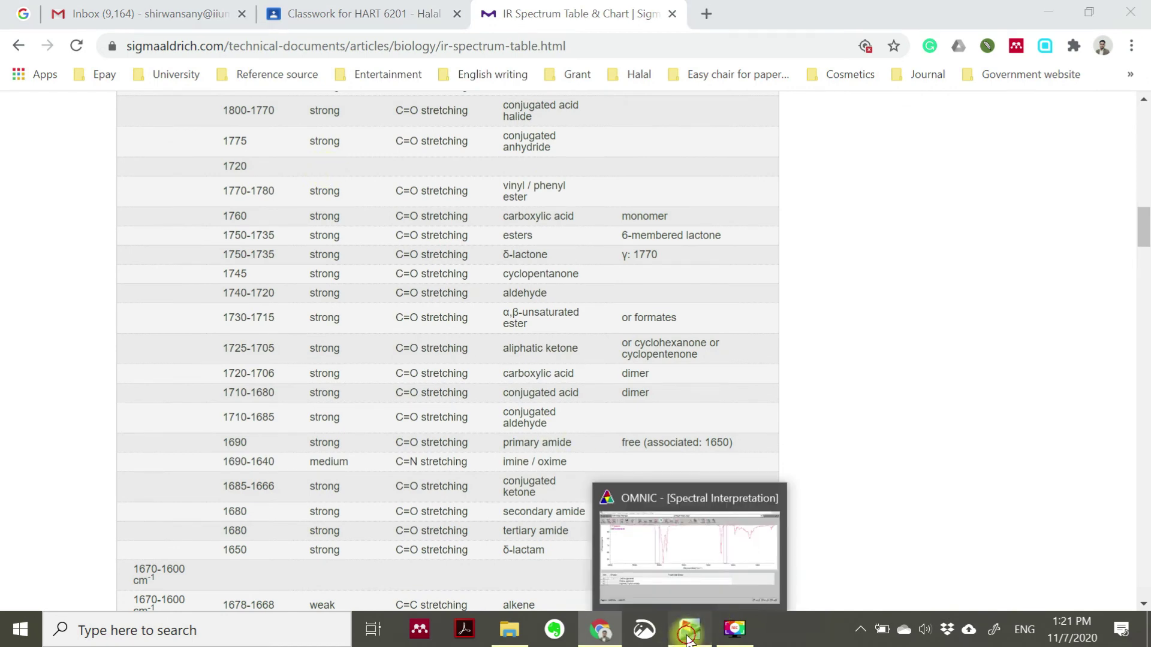
Step: Switch back to OMNIC and read the reference information for the Olefins (general) functional group
click(688, 637)
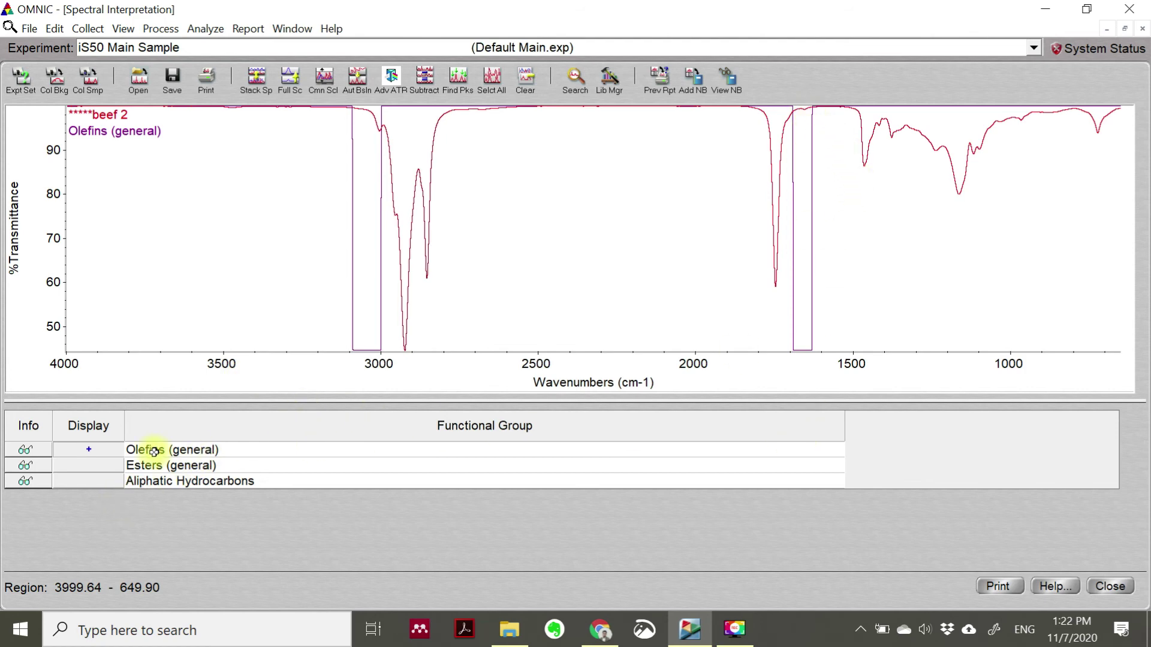
click(27, 450)
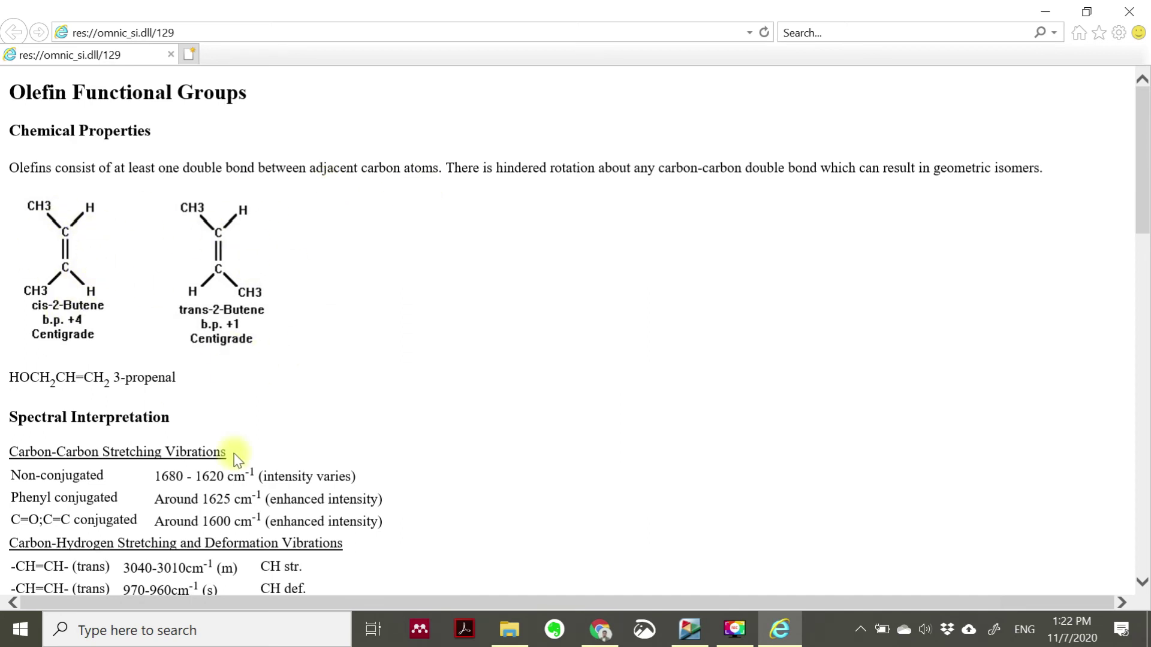
click(696, 633)
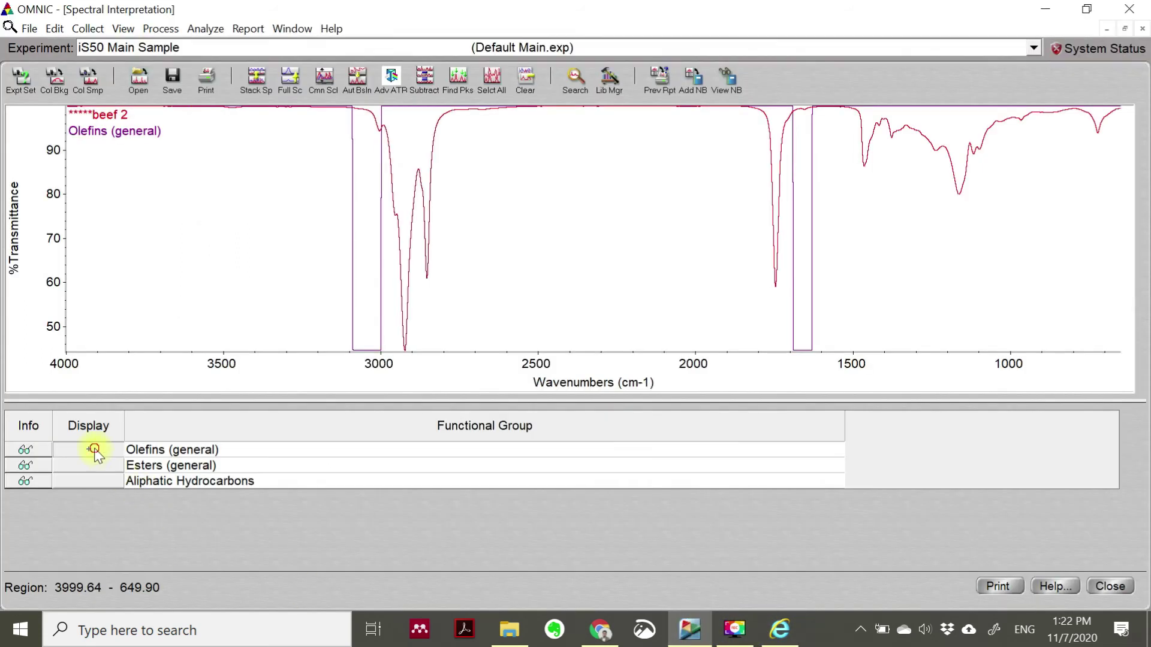
Step: Show only the Esters (general) regions and read that group's reference page on C=O and C-O stretch absorptions
click(90, 449)
click(97, 465)
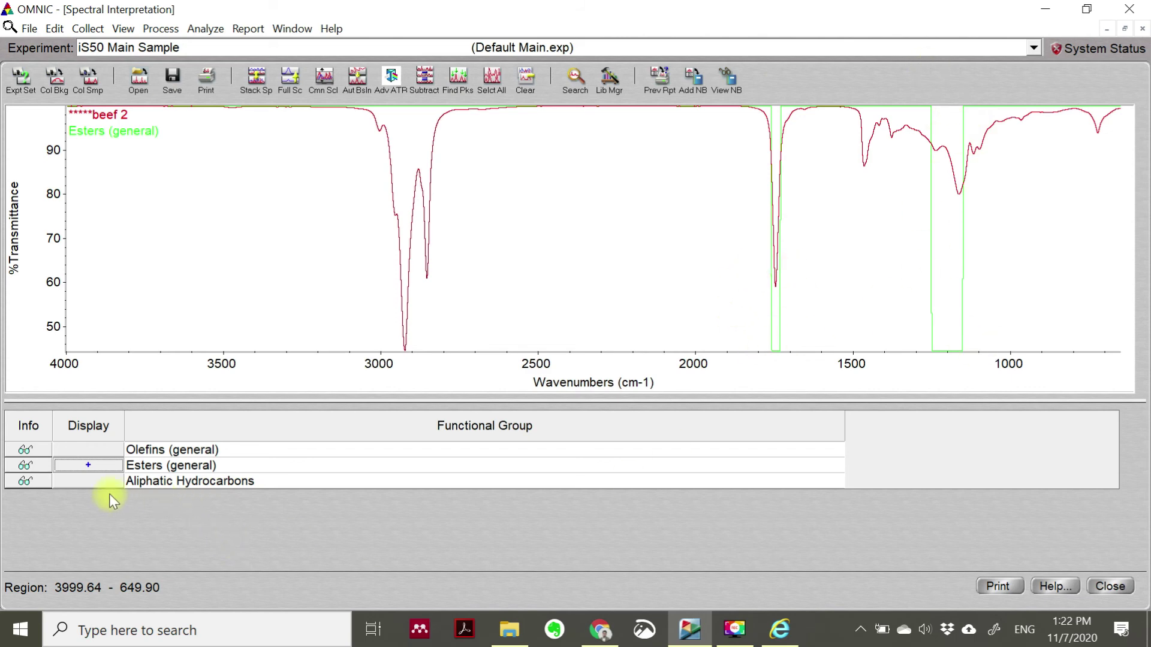
click(31, 465)
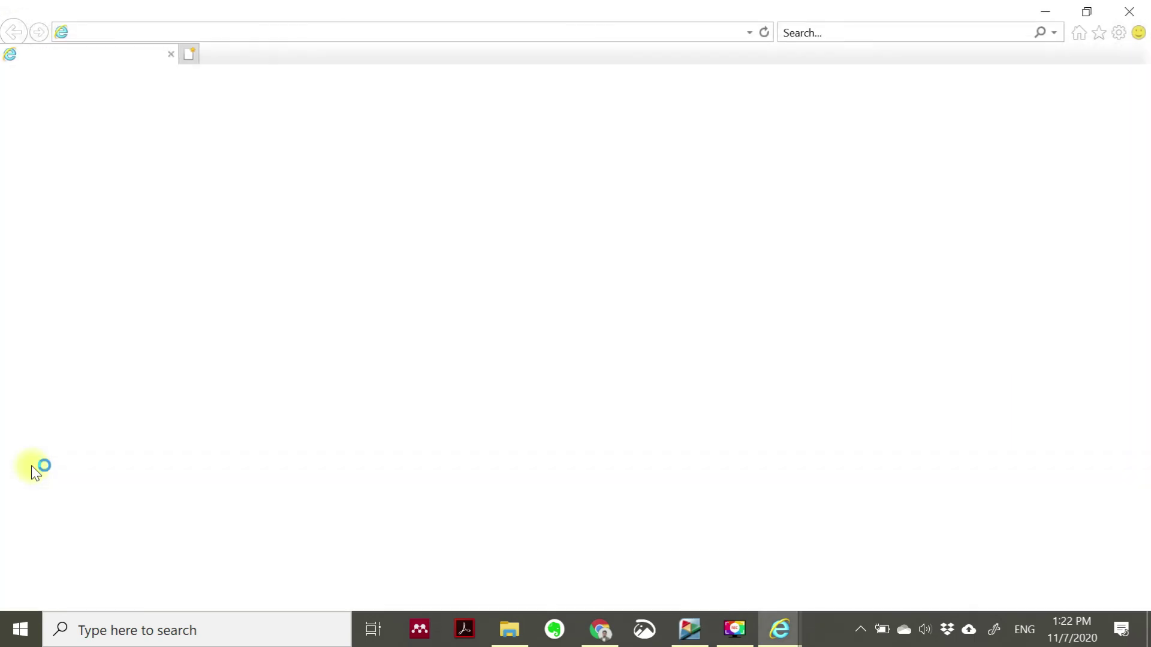
scroll(44, 380, down, 5)
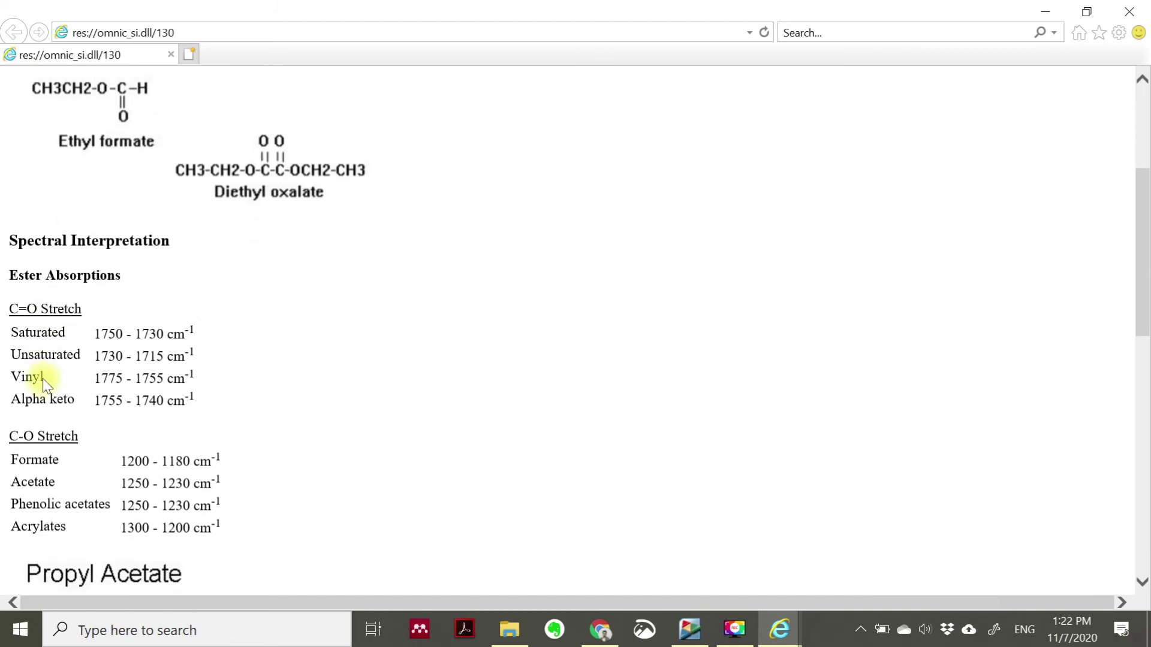
scroll(44, 379, up, 5)
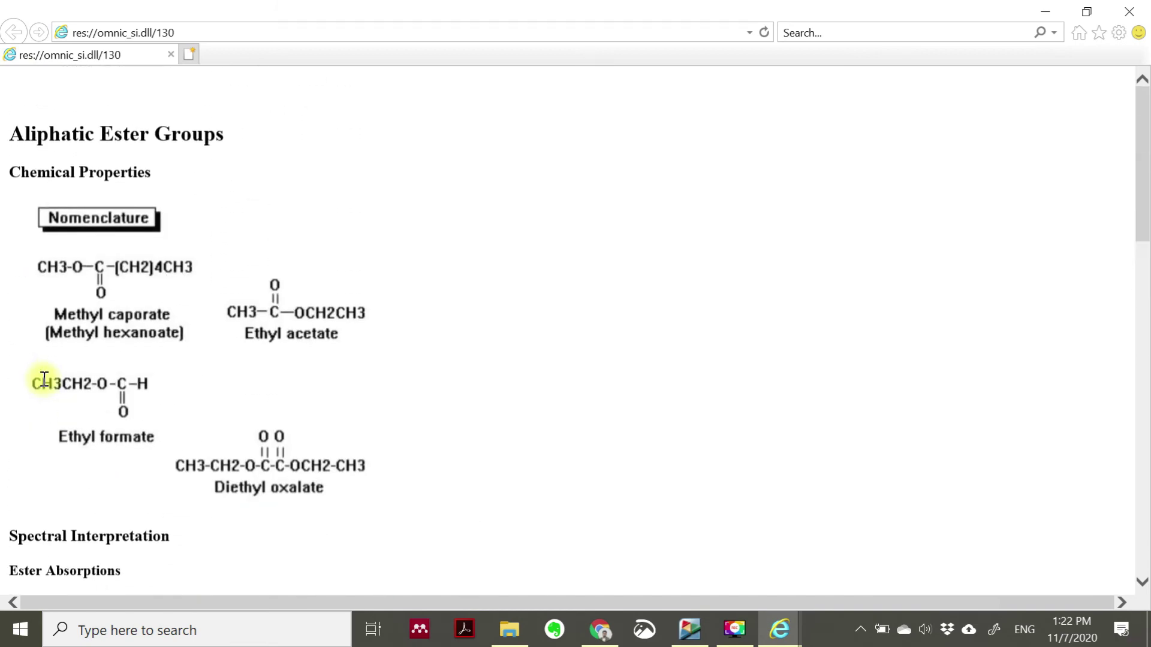
scroll(98, 411, down, 4)
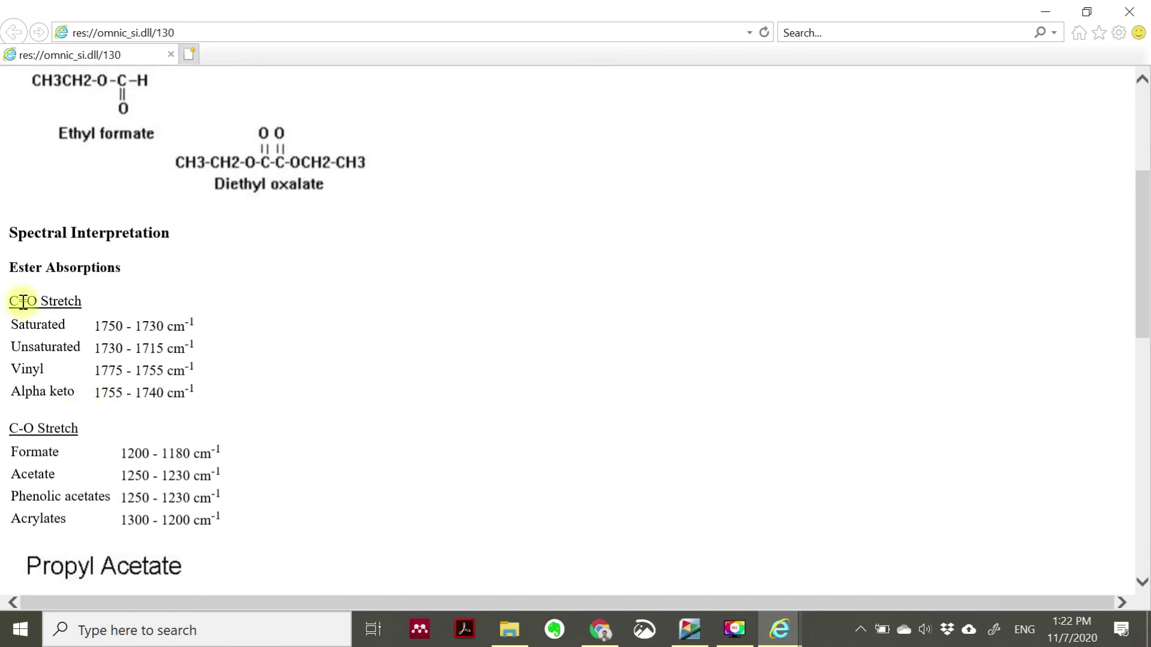
scroll(103, 462, down, 1)
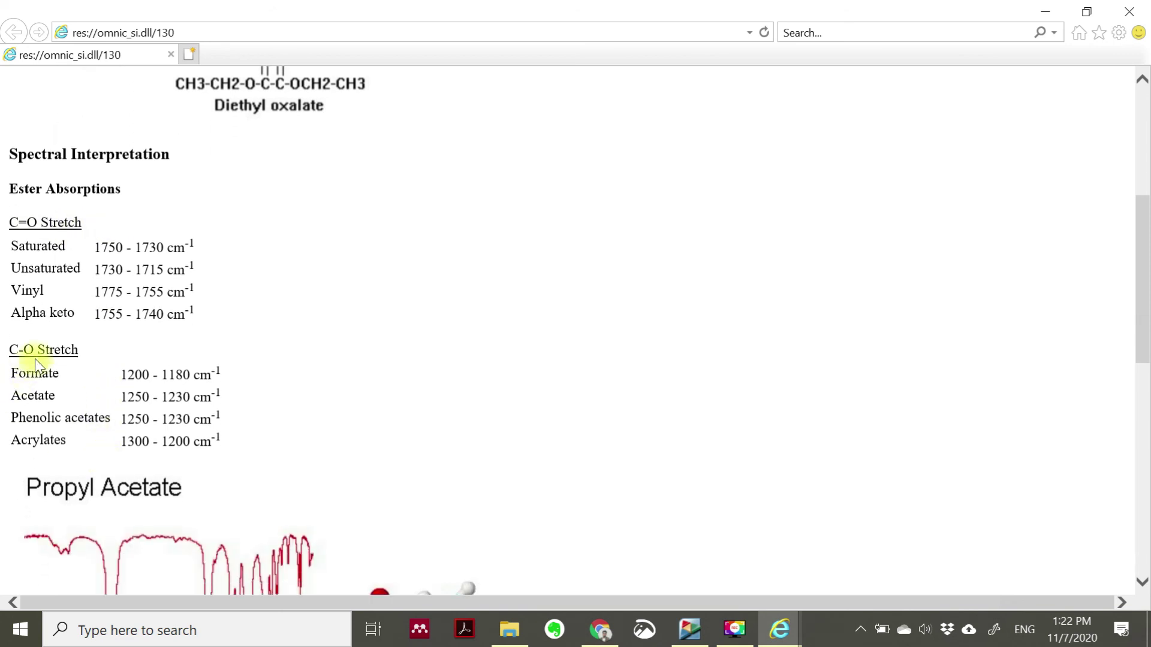
scroll(91, 394, down, 7)
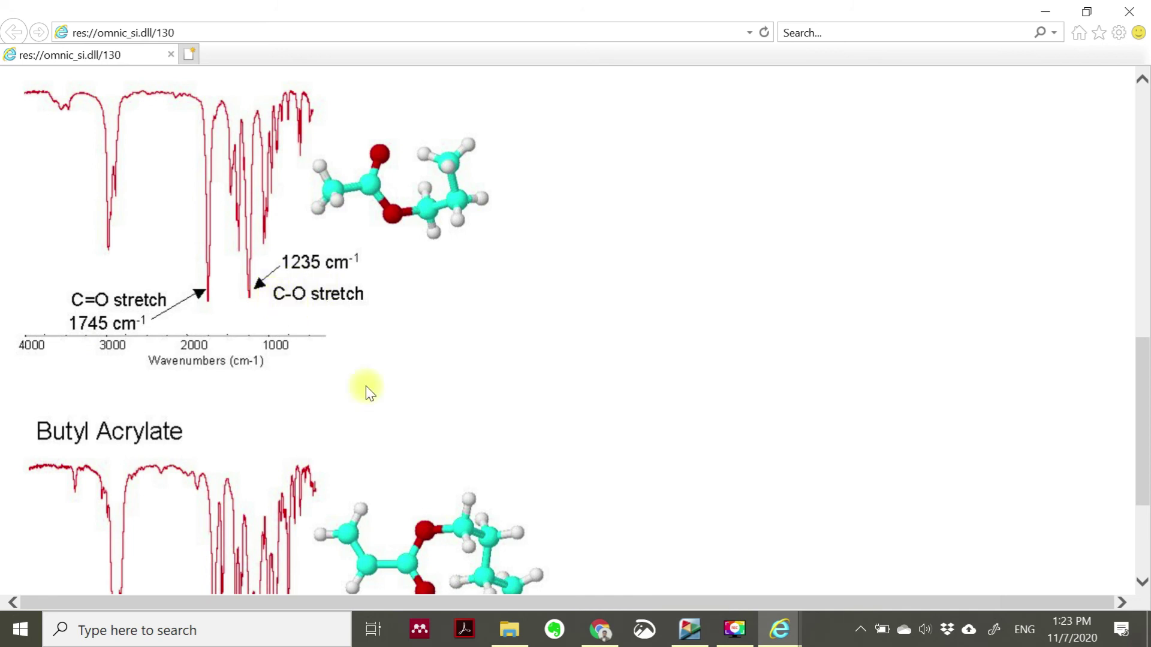
click(695, 632)
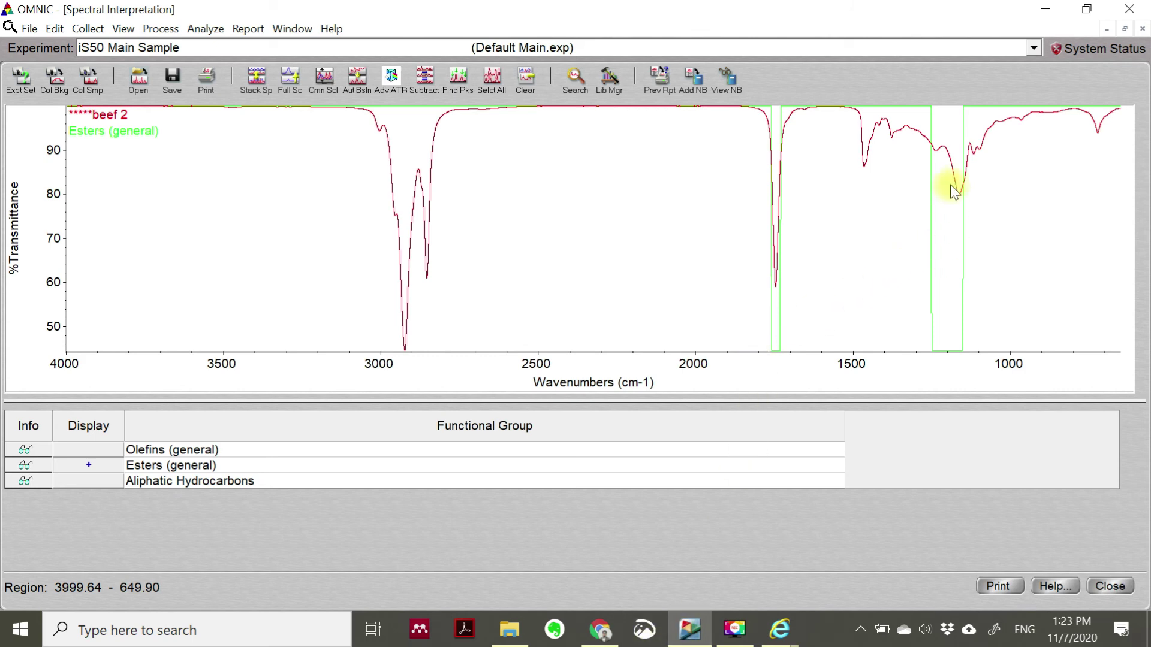
Step: Hide the Esters (general) regions and view the Aliphatic Hydrocarbons regions on the beef 2 spectrum
click(104, 465)
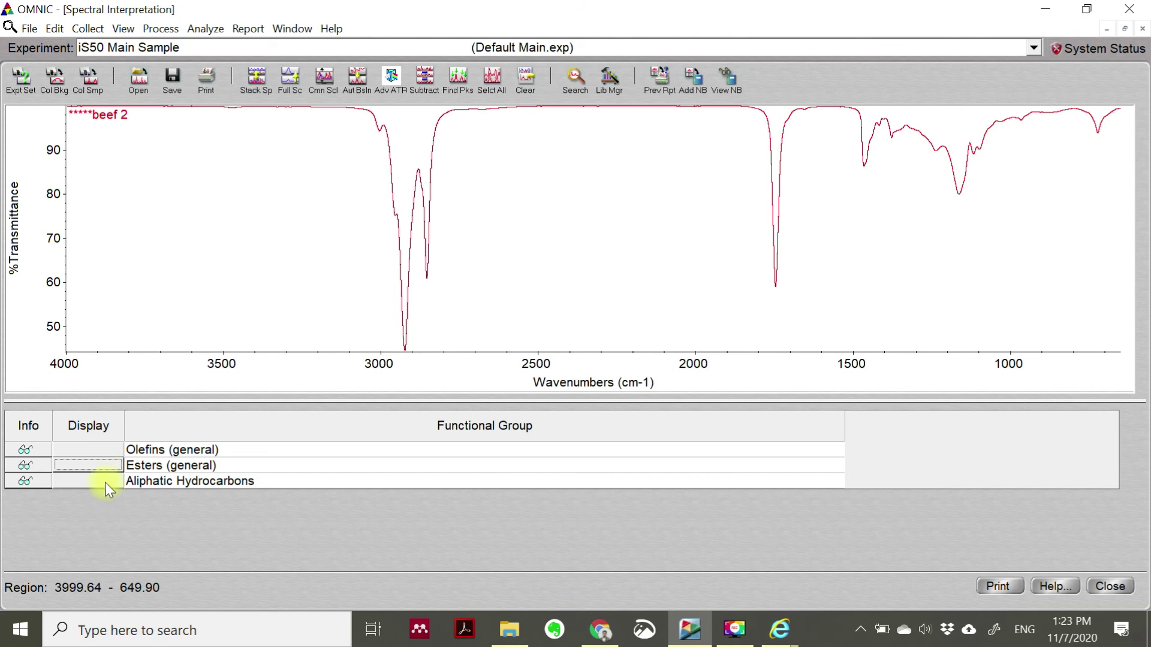
click(105, 483)
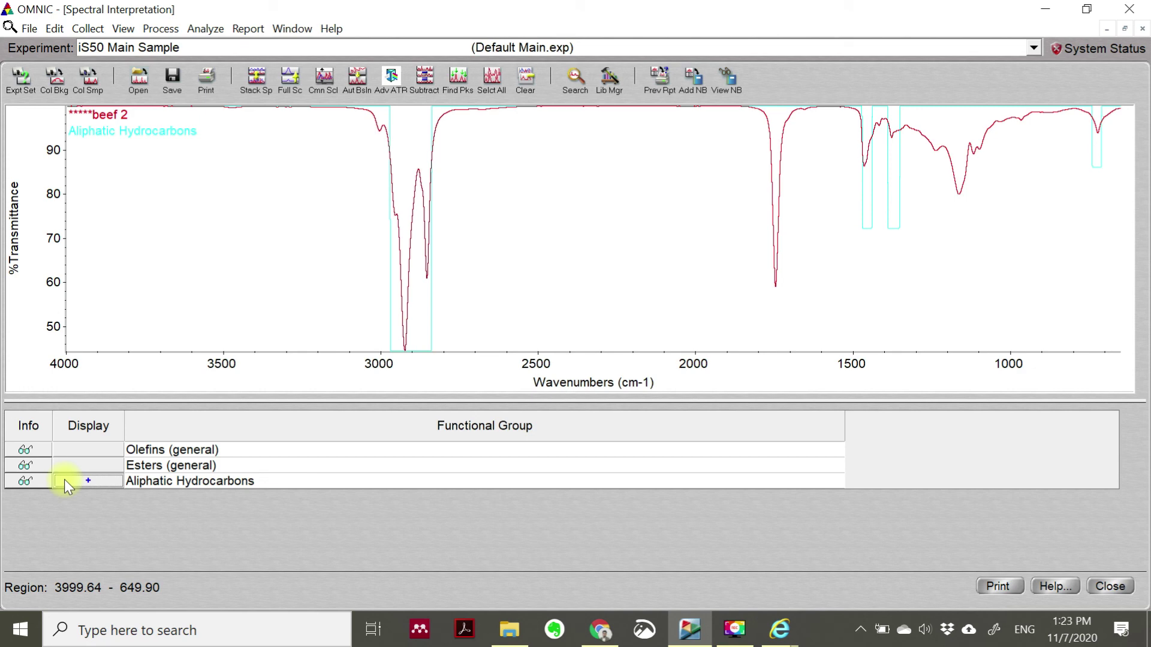
click(64, 480)
Step: Read the Aliphatic Hydrocarbons reference page on CH3 and CH2 stretching, deformation and rocking absorptions, and return to OMNIC
click(19, 482)
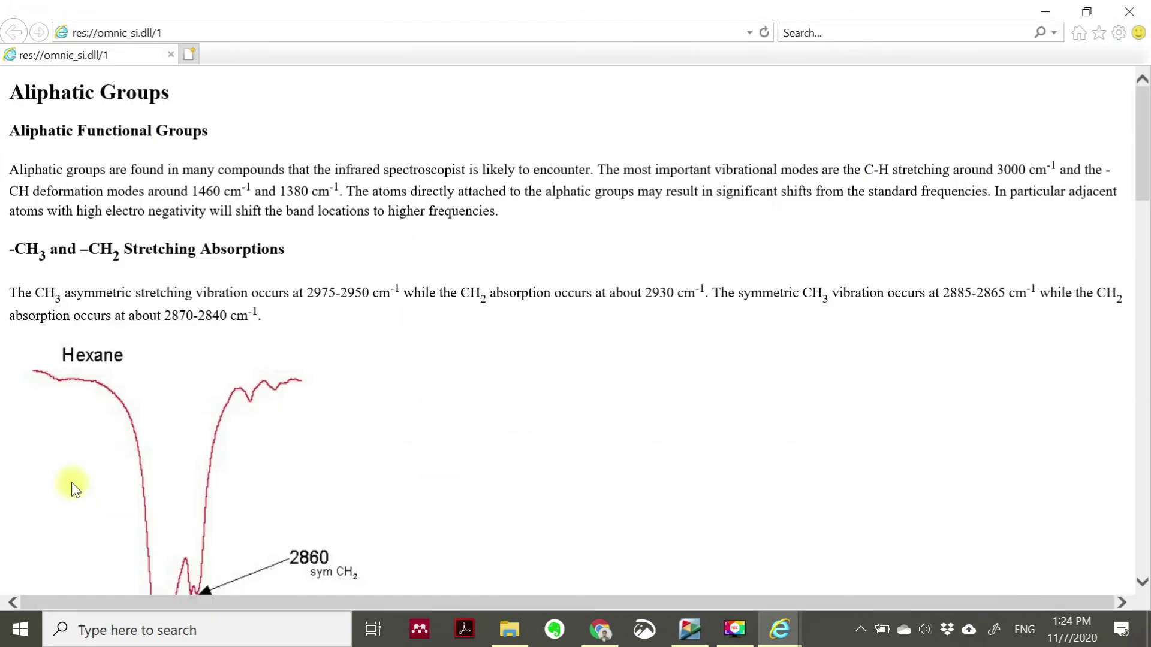
scroll(242, 367, down, 1)
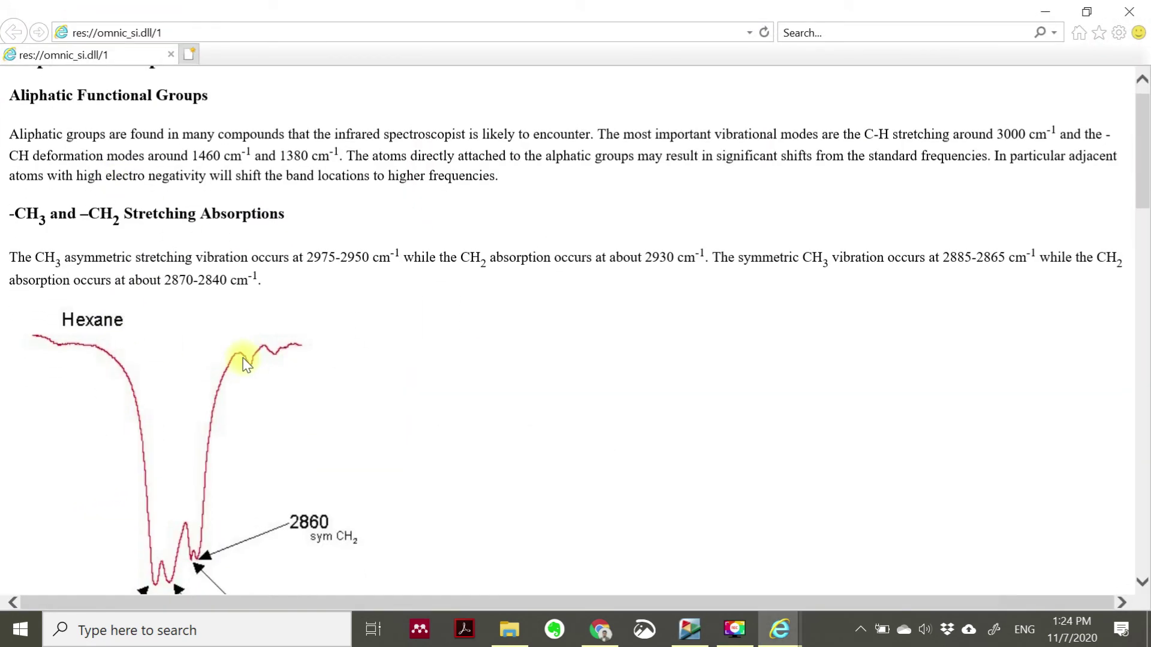
scroll(243, 362, down, 1)
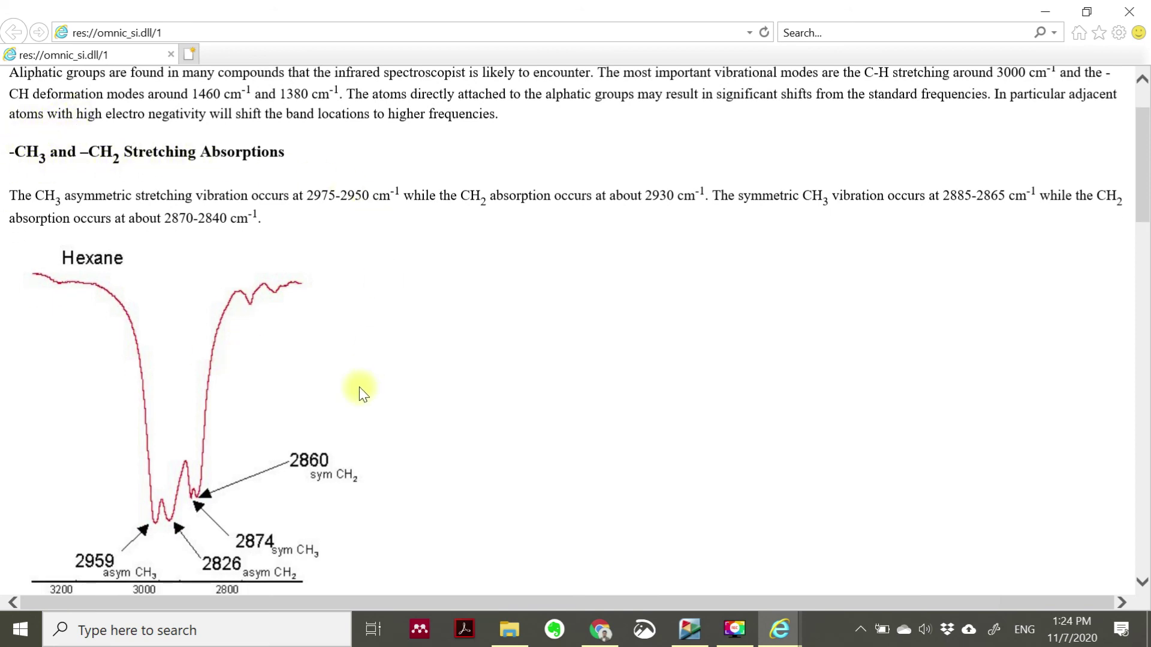
scroll(359, 388, down, 10)
scroll(358, 389, down, 8)
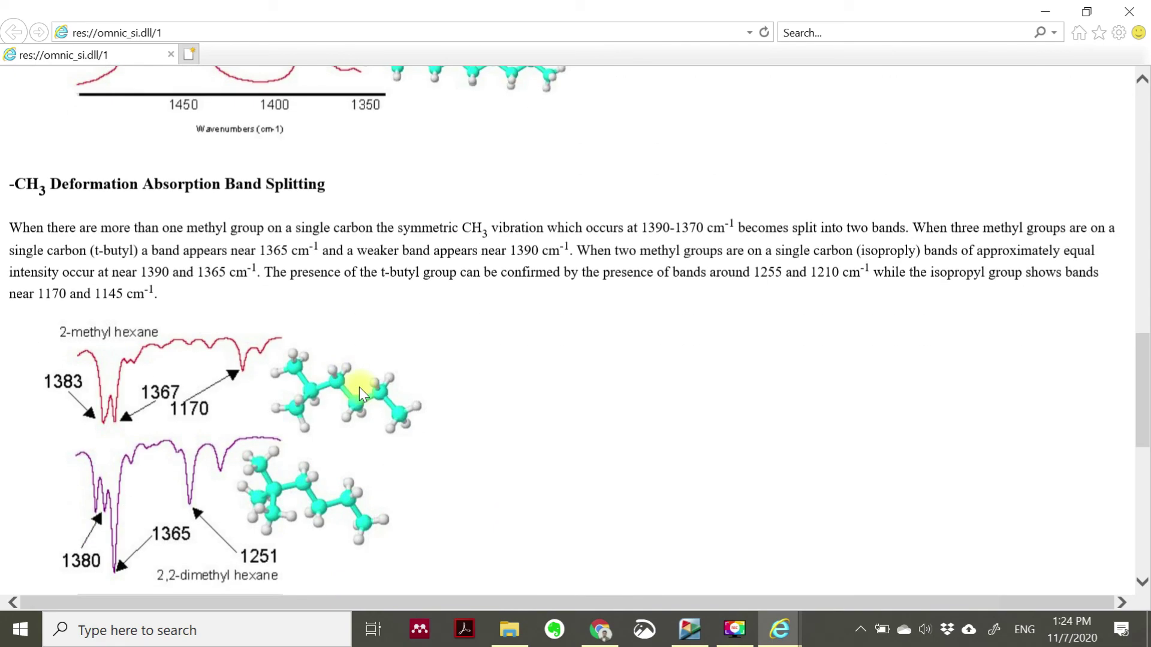
scroll(358, 386, down, 4)
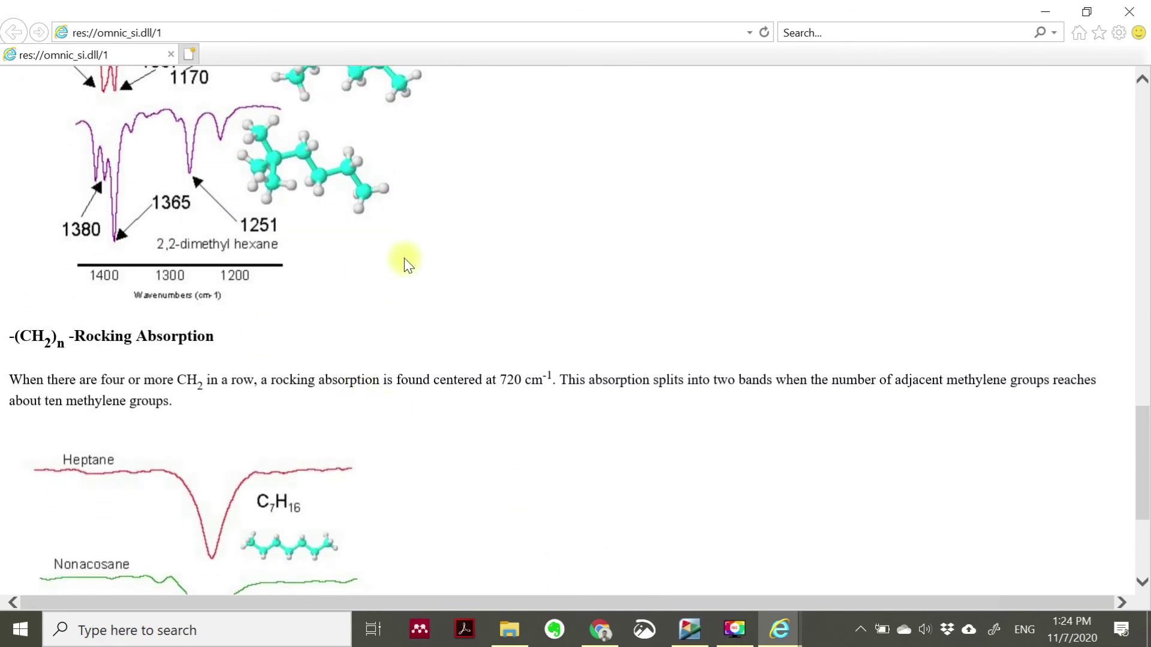
scroll(404, 282, up, 9)
scroll(404, 282, up, 5)
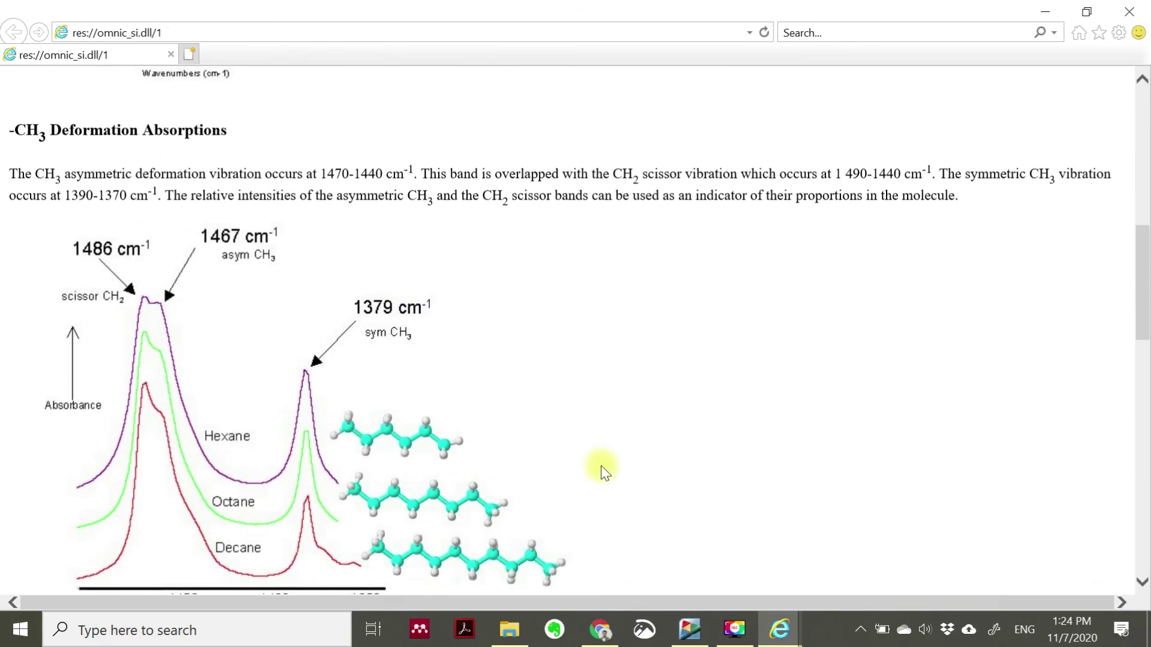
click(689, 629)
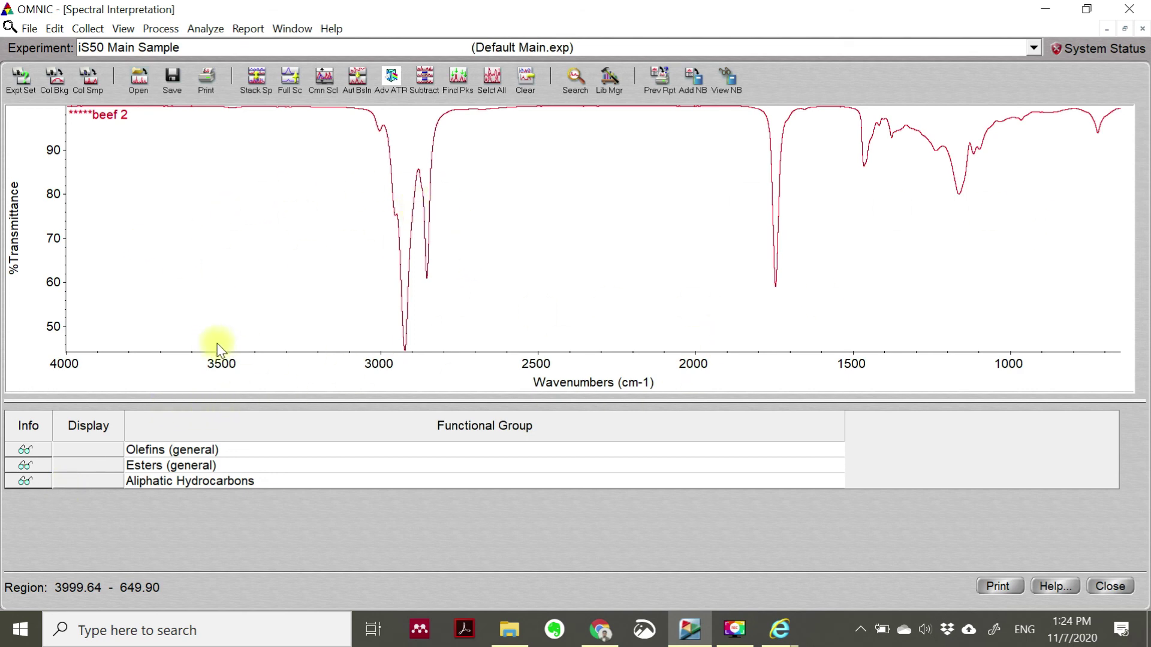
Step: Close the spectral interpretation and start a new library search for the beef 2 spectrum
click(1128, 586)
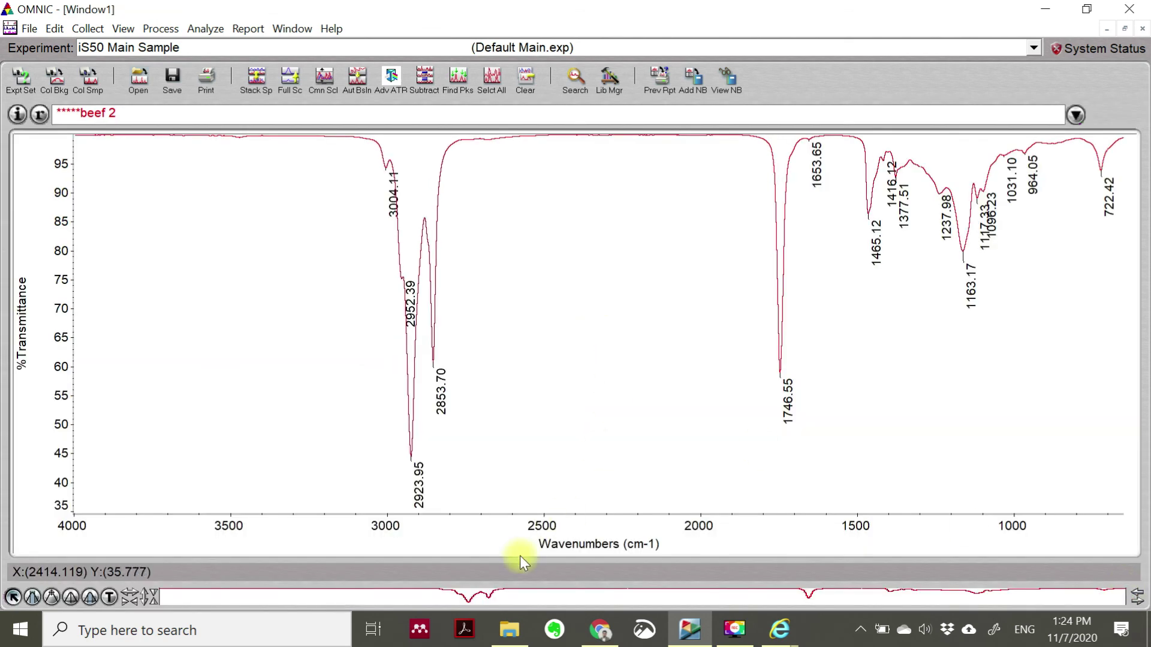
click(206, 28)
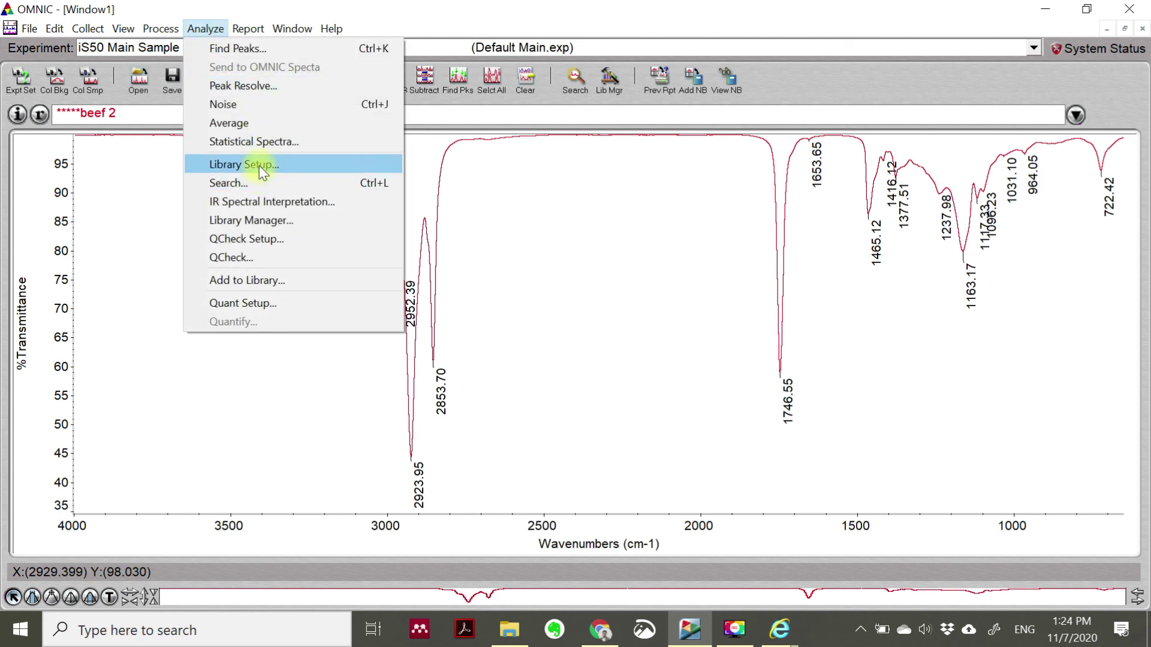
click(258, 183)
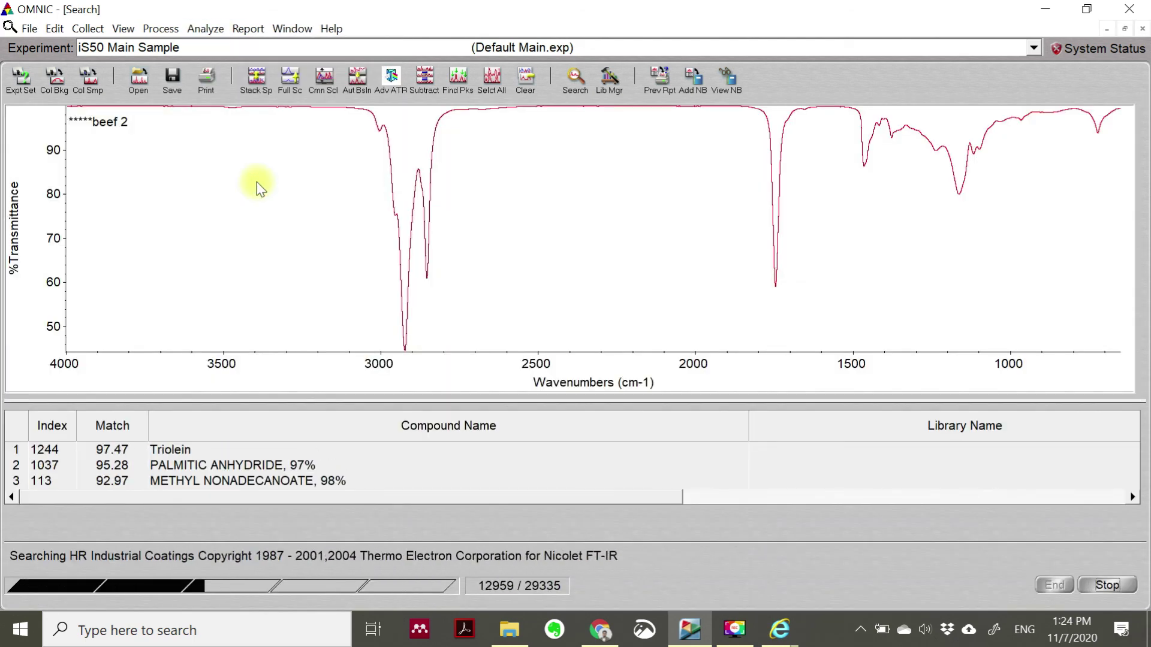